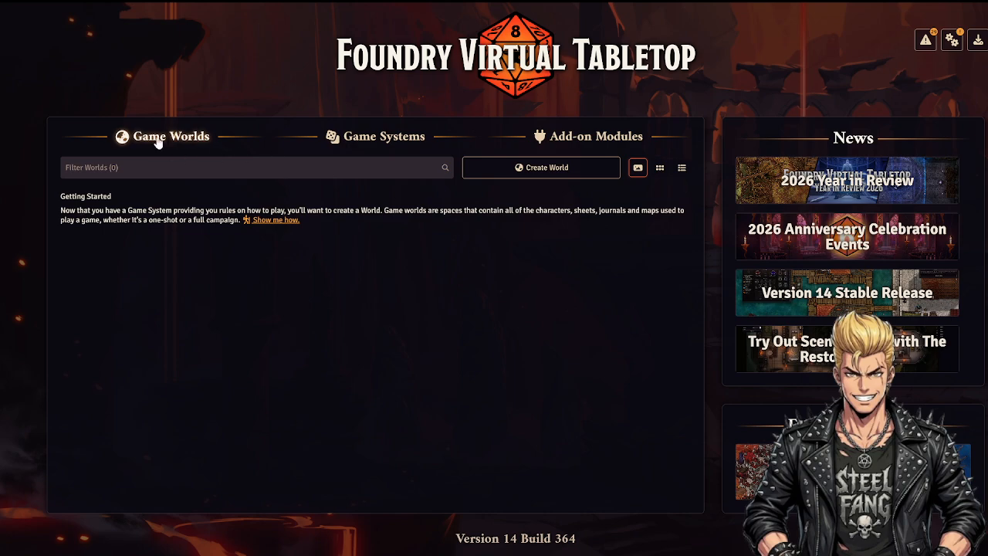
Create a 13th Age world titled "13th Test" and accept the default Gamemaster user without a password.
click(561, 167)
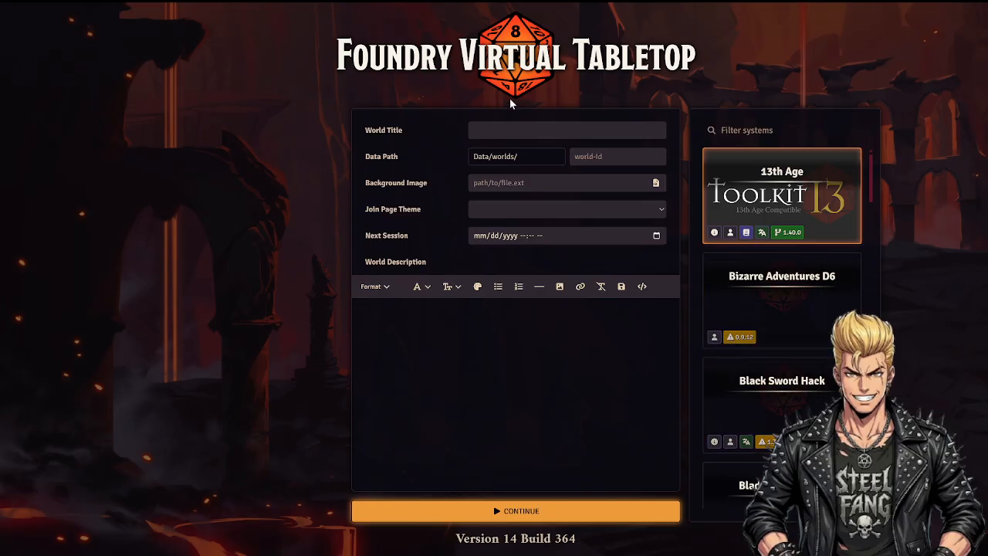
click(514, 130)
text(13th)
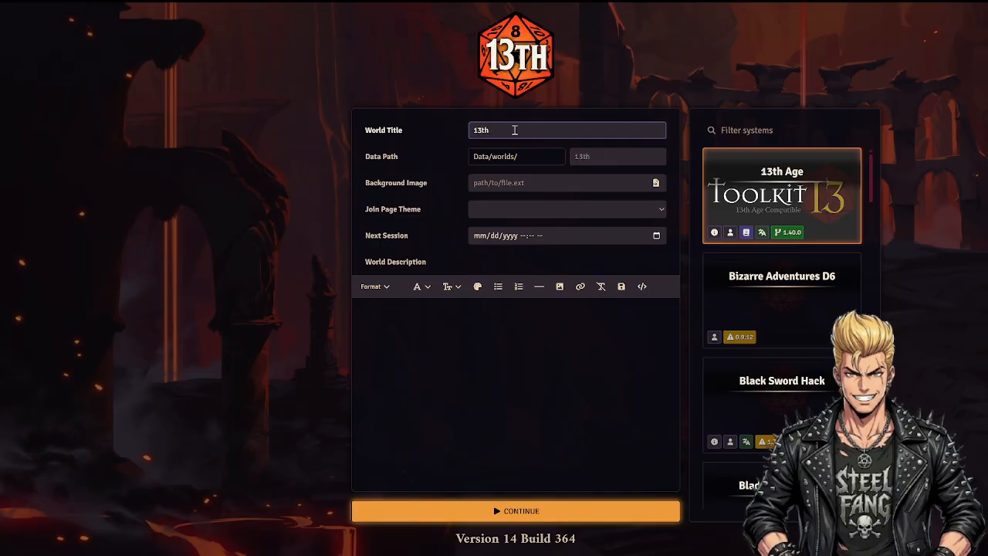
text( Test)
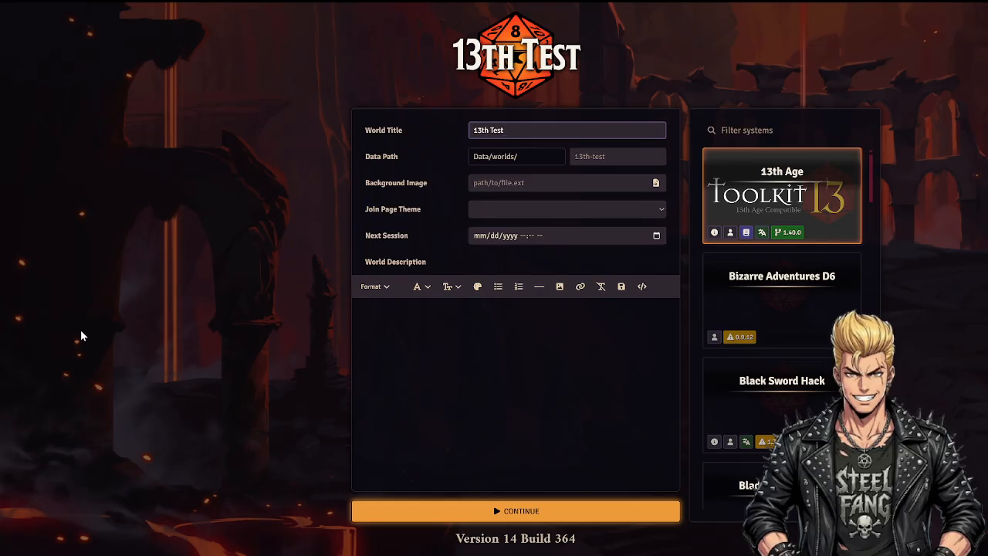
click(430, 517)
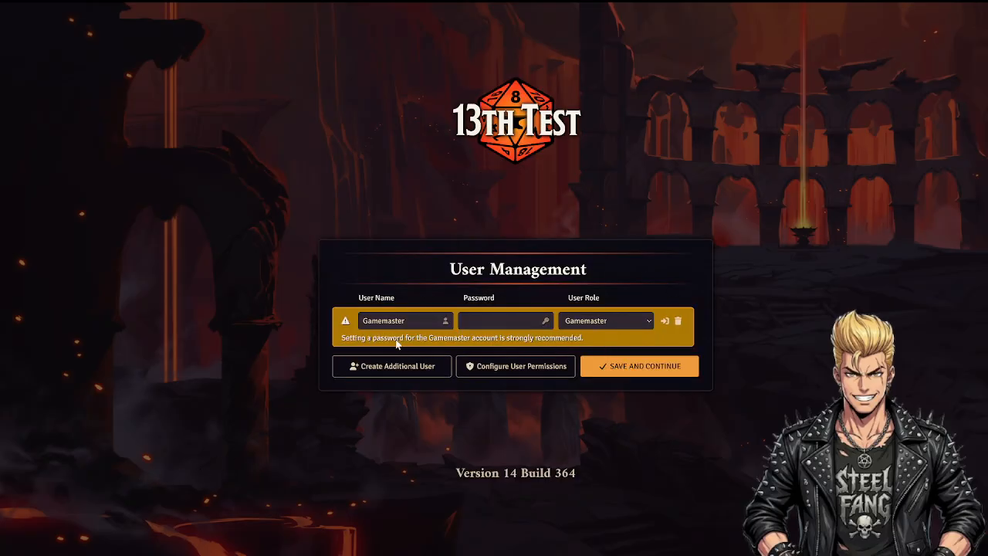
click(619, 376)
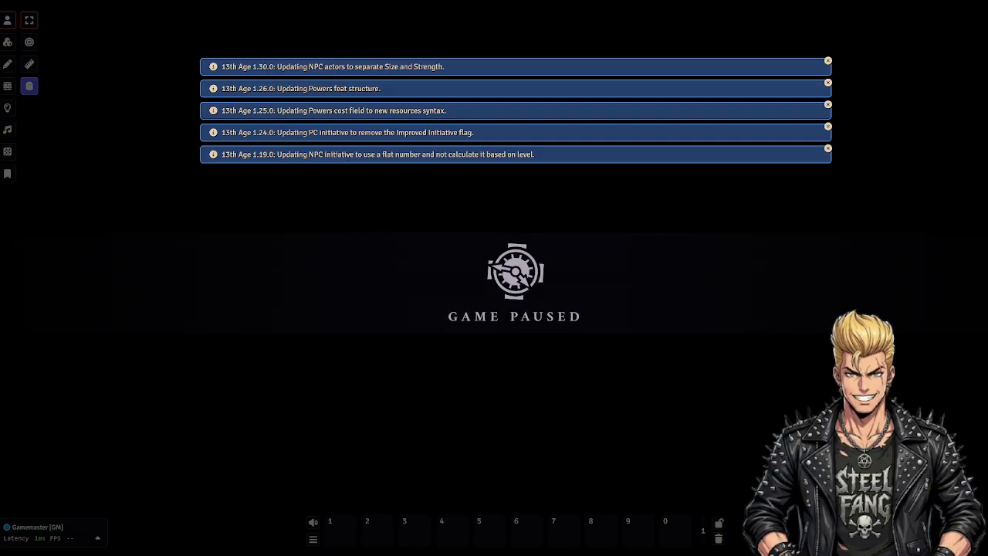
Open the 13th Age game settings, dismiss the update notifications and expand the Edition Rules.
mouse_move(976, 283)
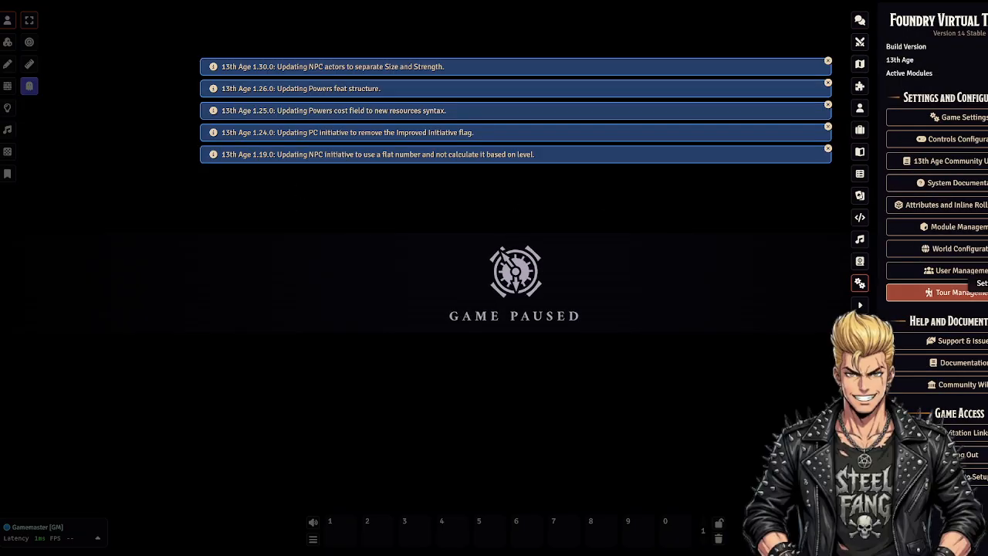
click(946, 117)
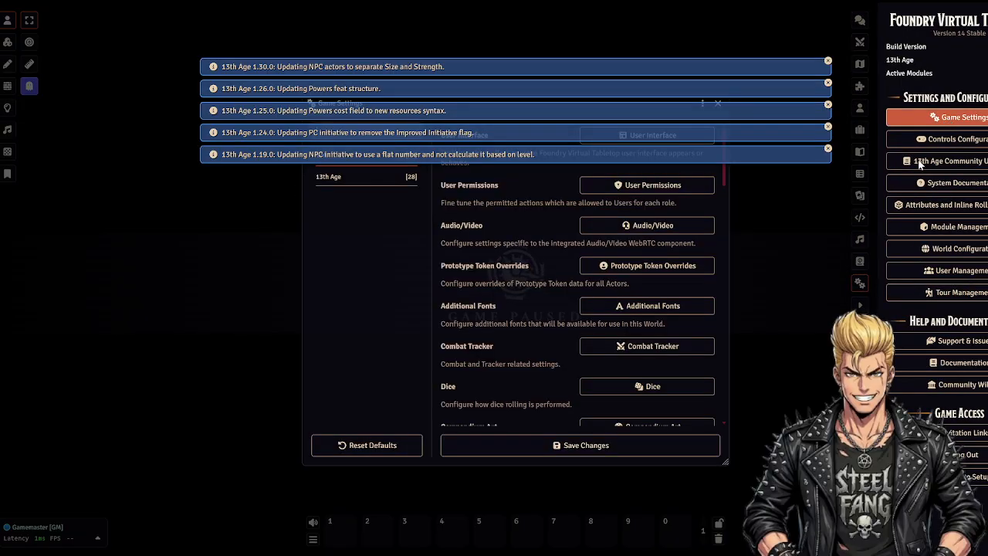
click(828, 61)
click(829, 61)
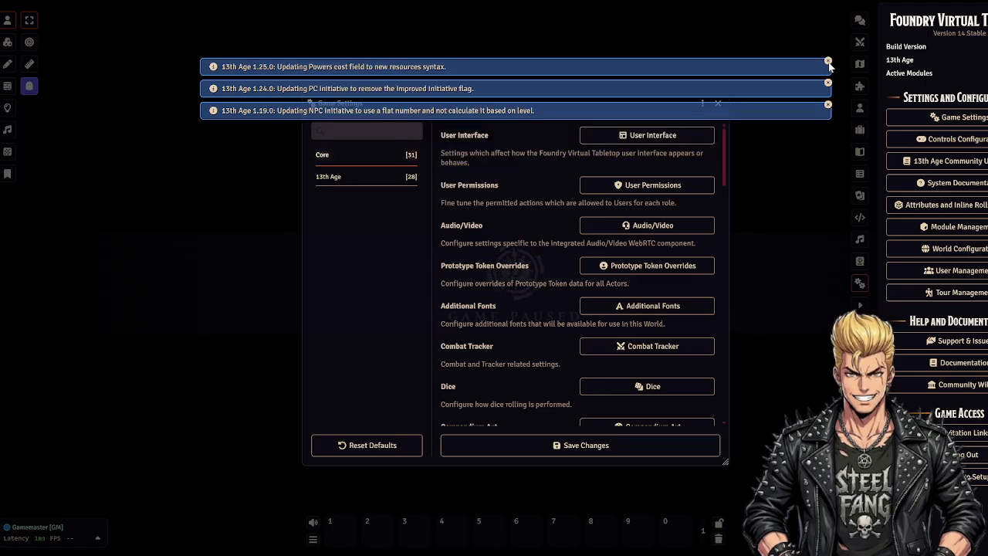
click(337, 179)
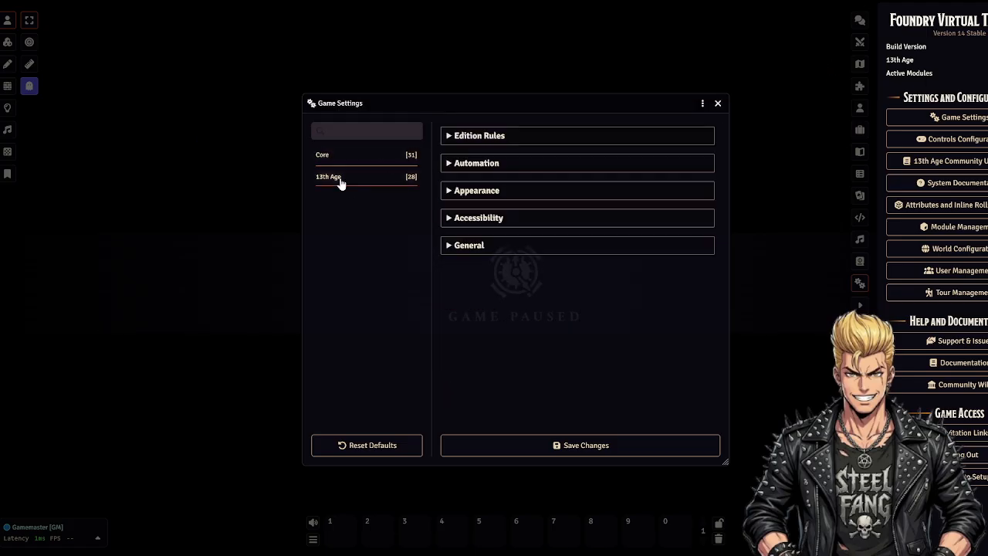
click(449, 136)
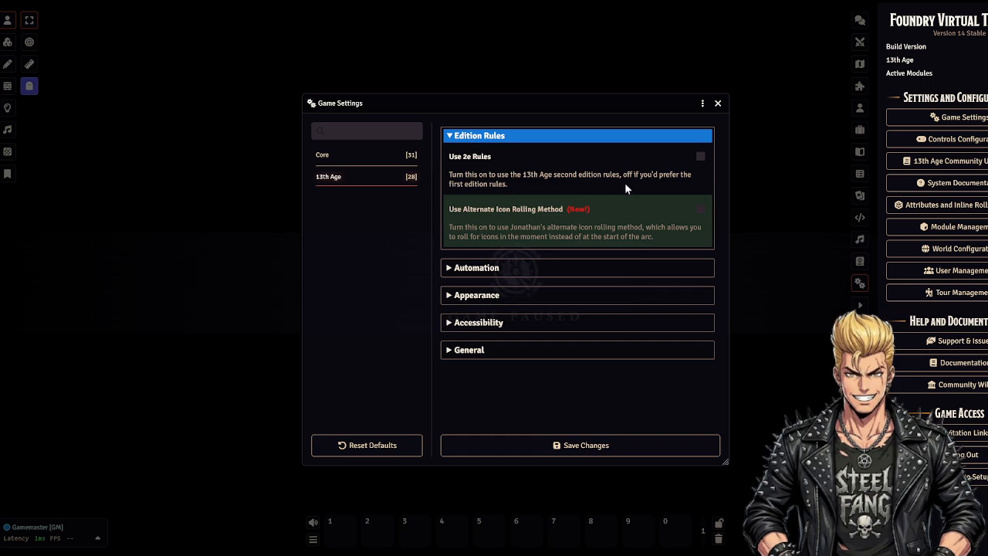
Enable Use 2e Rules, enlarge the Game Settings window and save the settings.
click(700, 159)
click(701, 160)
drag(549, 106, 527, 61)
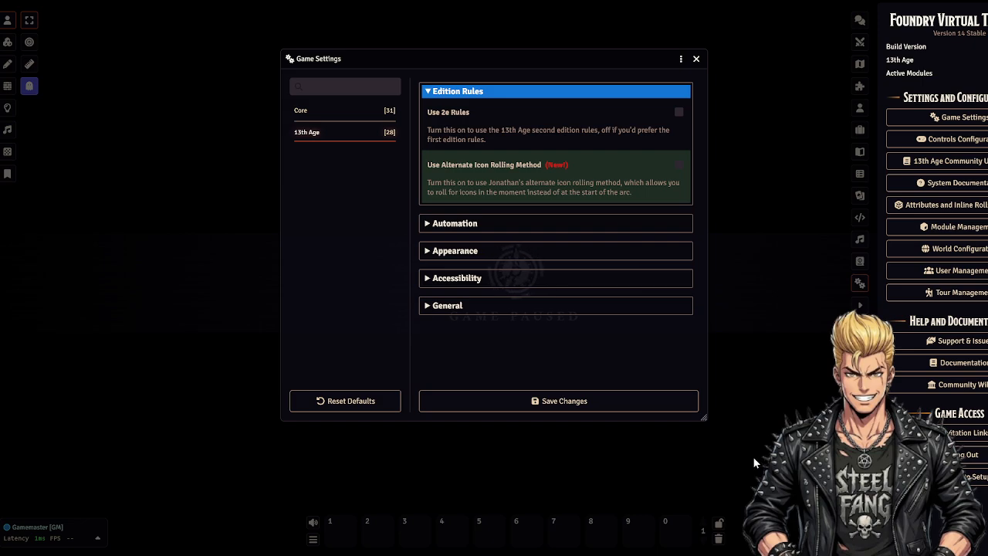
drag(703, 417, 488, 337)
drag(488, 338, 784, 471)
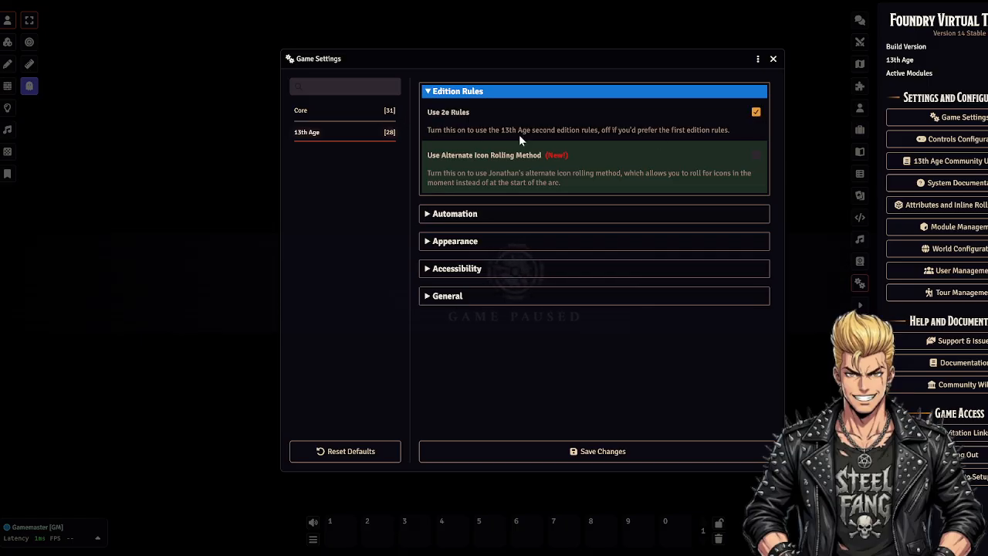
click(519, 459)
click(468, 308)
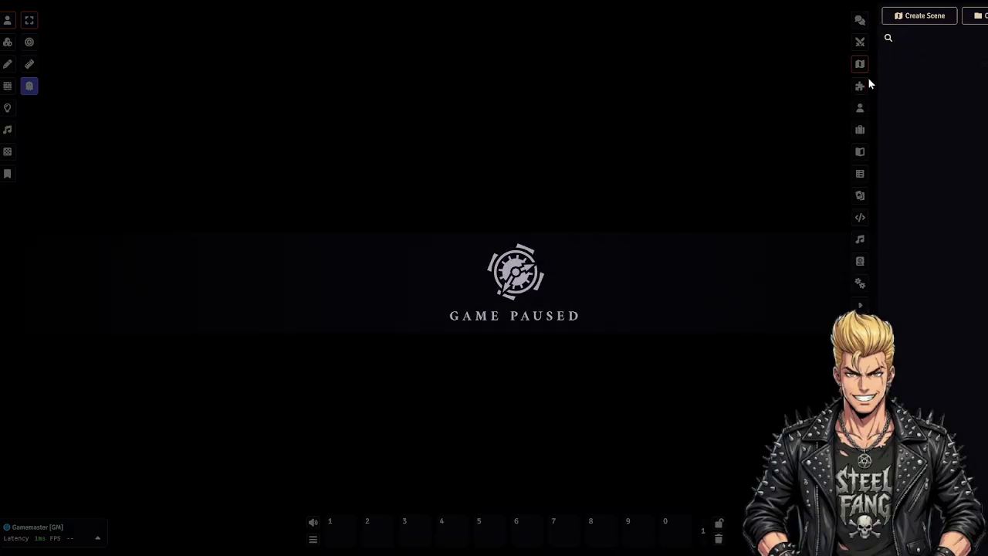
Create a scene with the default name and choose the TC_Colosseum 01 Ground Level map as its background image.
click(928, 17)
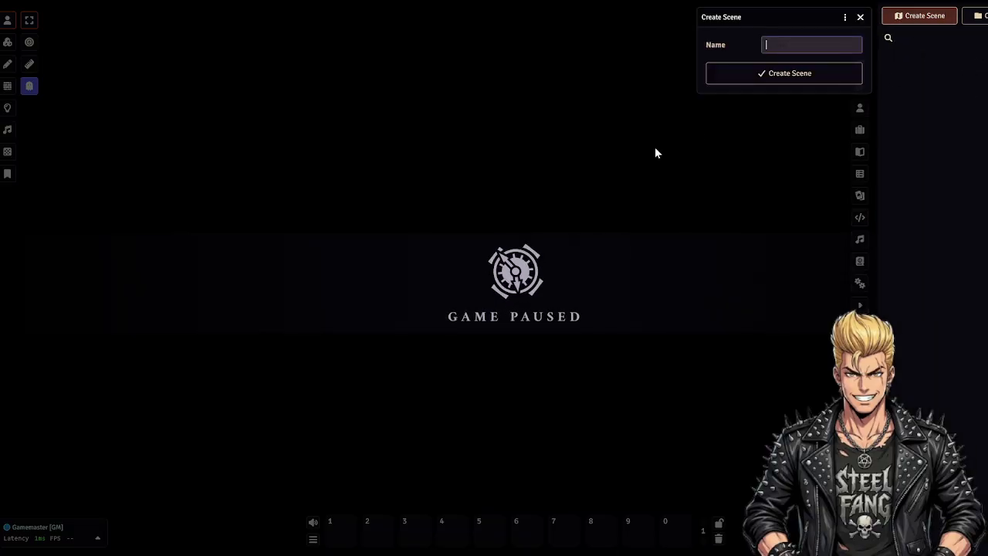
click(798, 77)
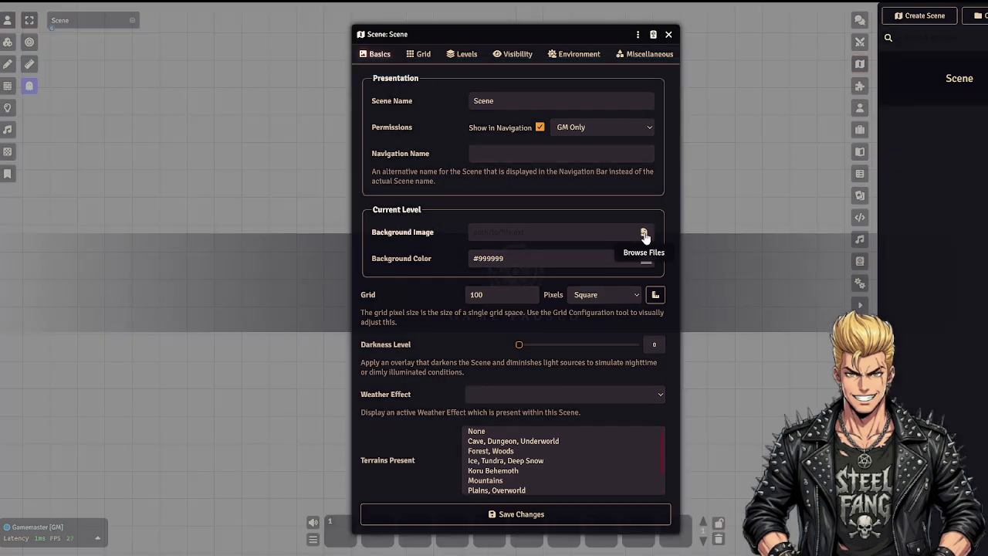
click(644, 234)
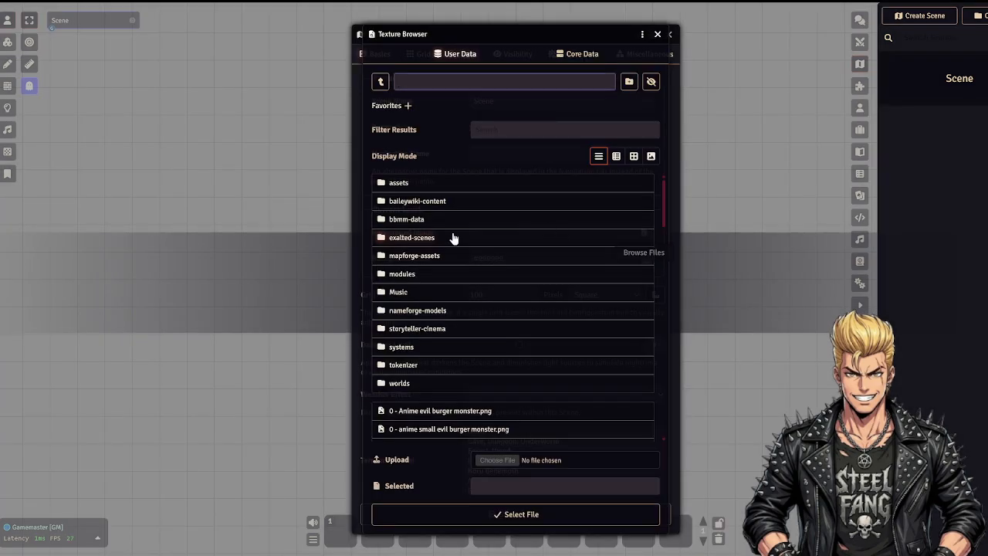
scroll(440, 315, down, 1)
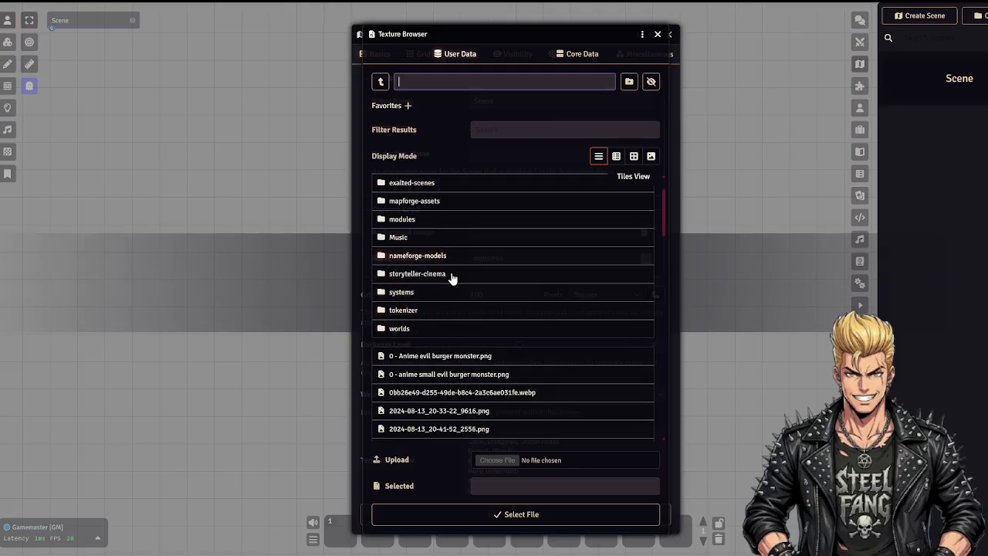
scroll(444, 266, up, 1)
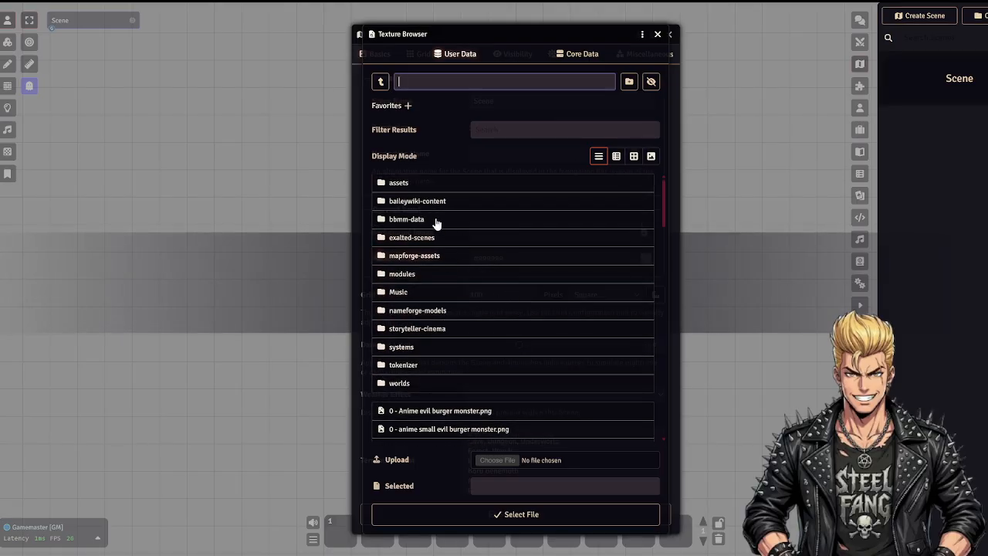
scroll(461, 321, down, 3)
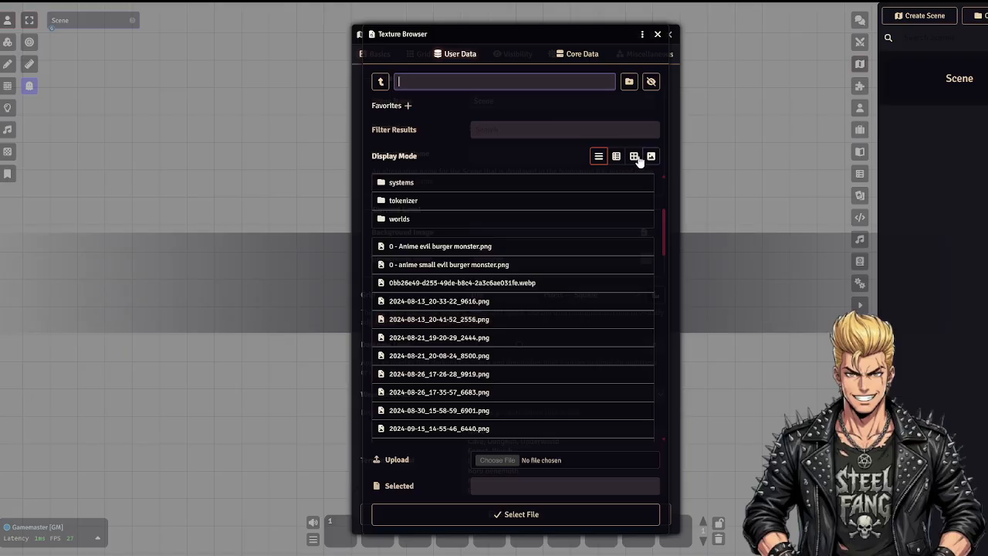
click(634, 156)
scroll(496, 342, down, 6)
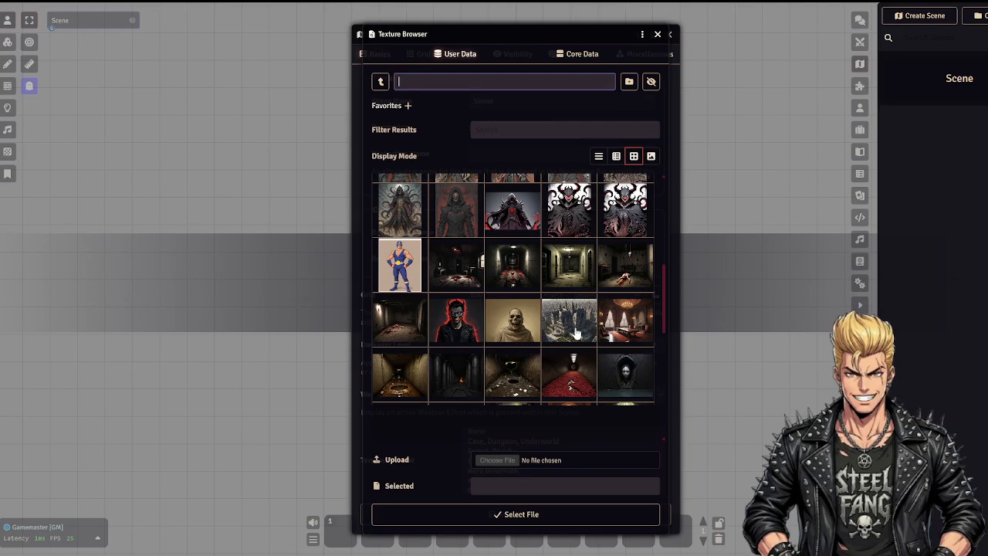
scroll(548, 347, down, 5)
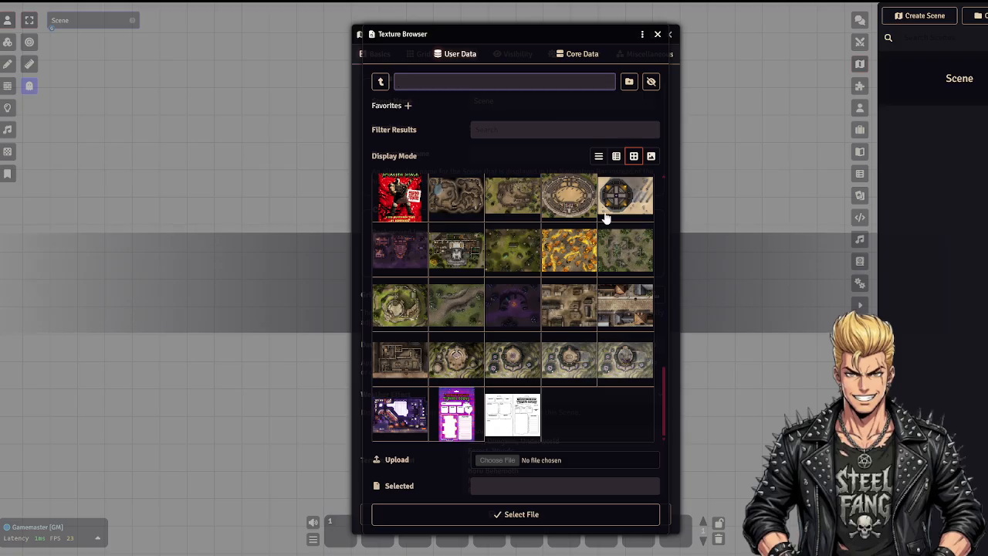
scroll(548, 339, up, 2)
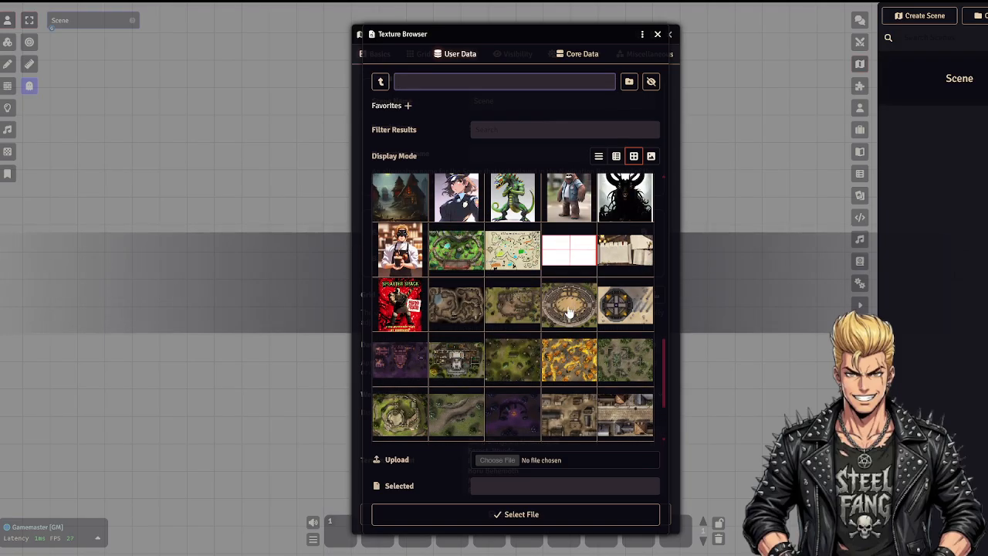
click(569, 312)
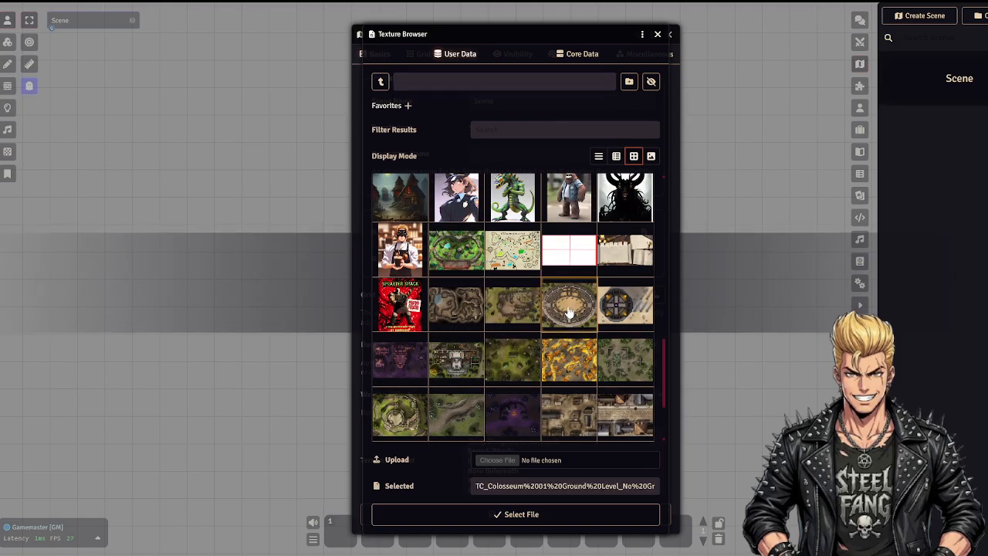
click(453, 516)
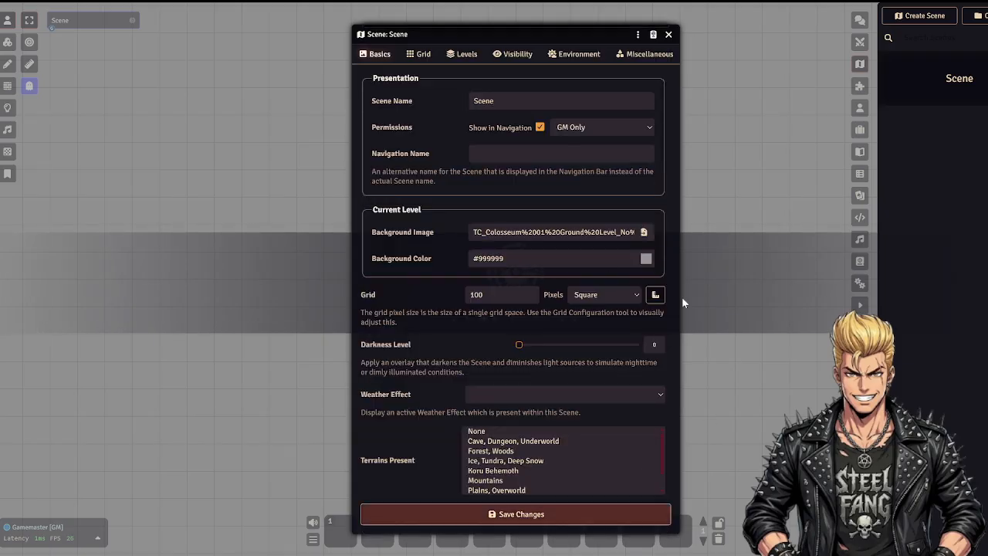
Set the scene's grid type to Gridless and review its visibility, environment and miscellaneous settings.
click(423, 56)
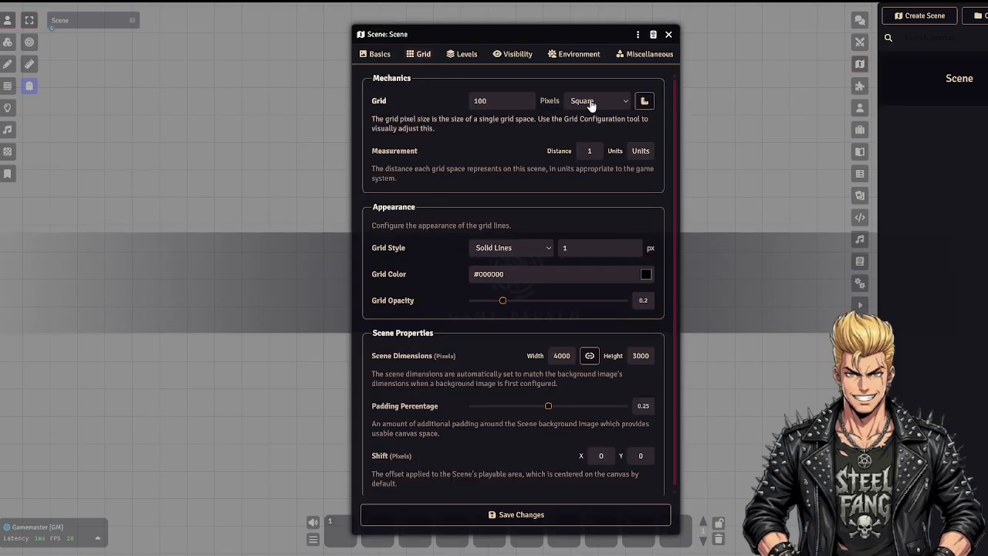
click(616, 108)
click(598, 124)
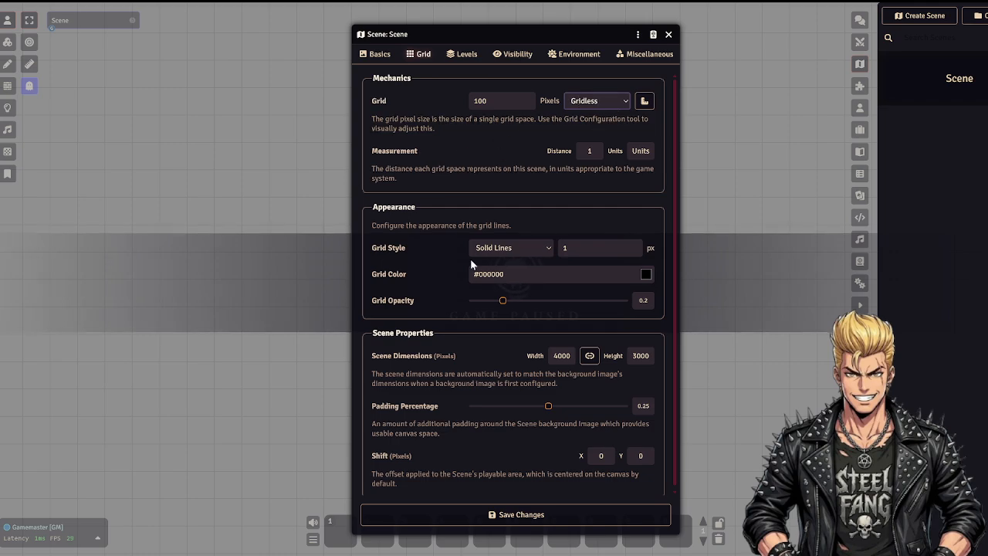
click(514, 56)
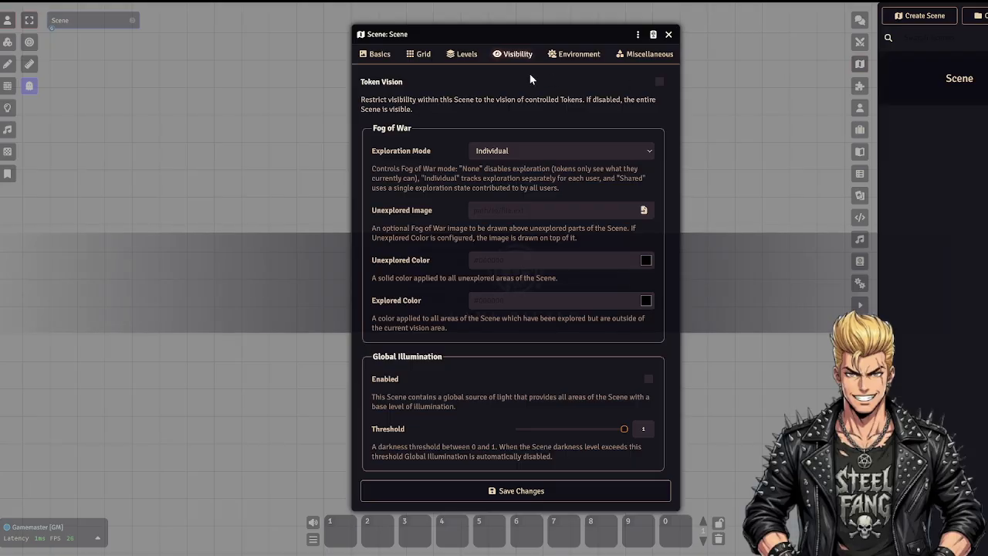
click(575, 54)
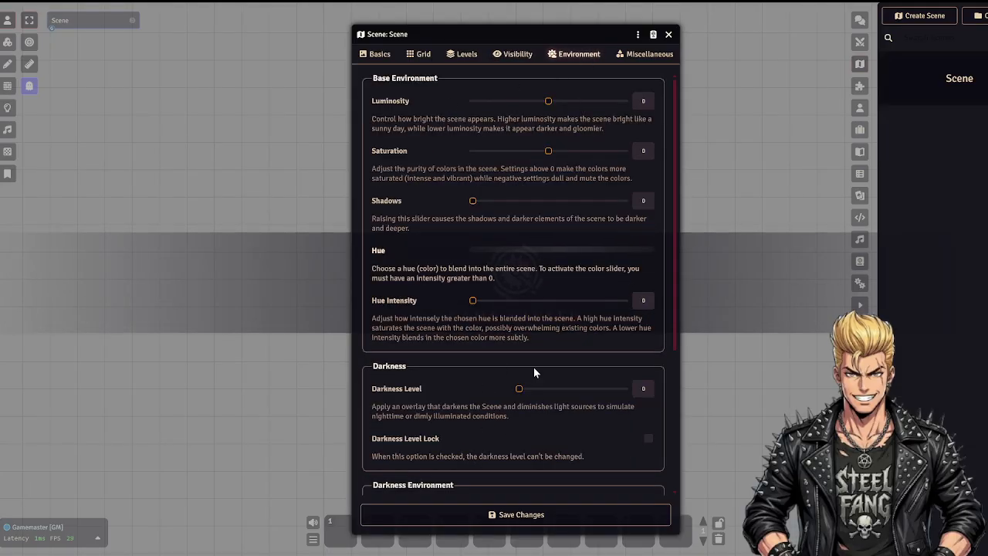
click(636, 54)
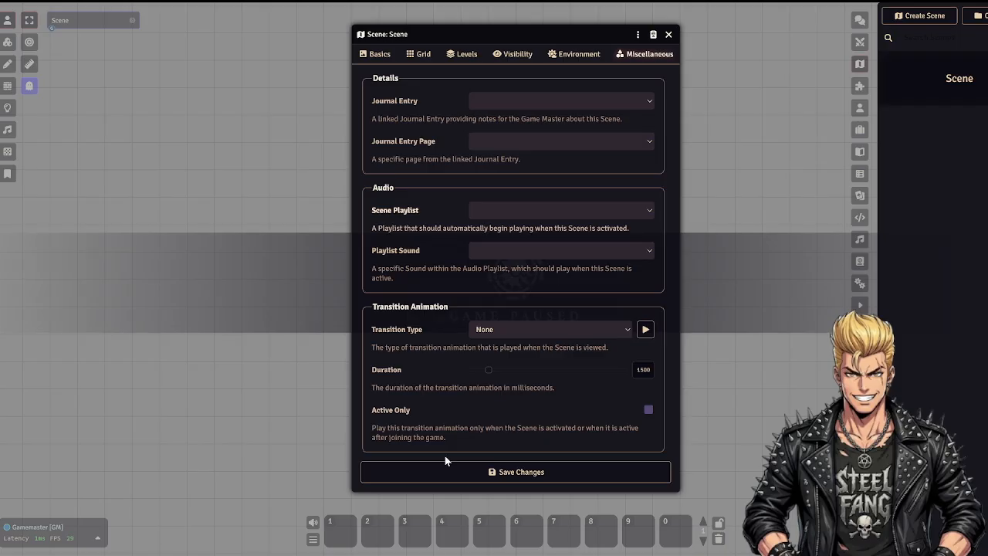
Review the available terrains, set the scene's Terrains Present to None and save the scene configuration.
click(379, 56)
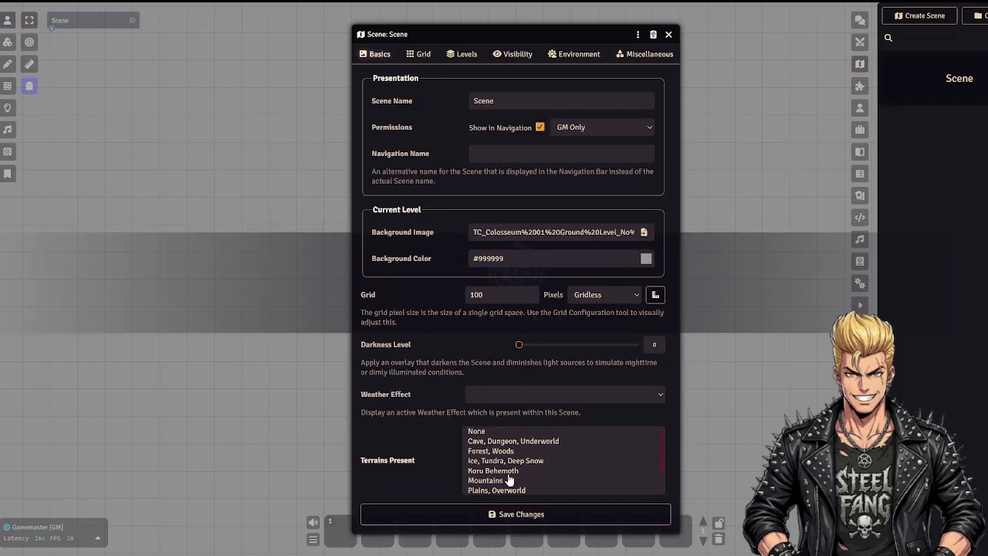
scroll(506, 471, down, 2)
scroll(513, 482, up, 2)
scroll(498, 463, down, 2)
scroll(471, 434, up, 2)
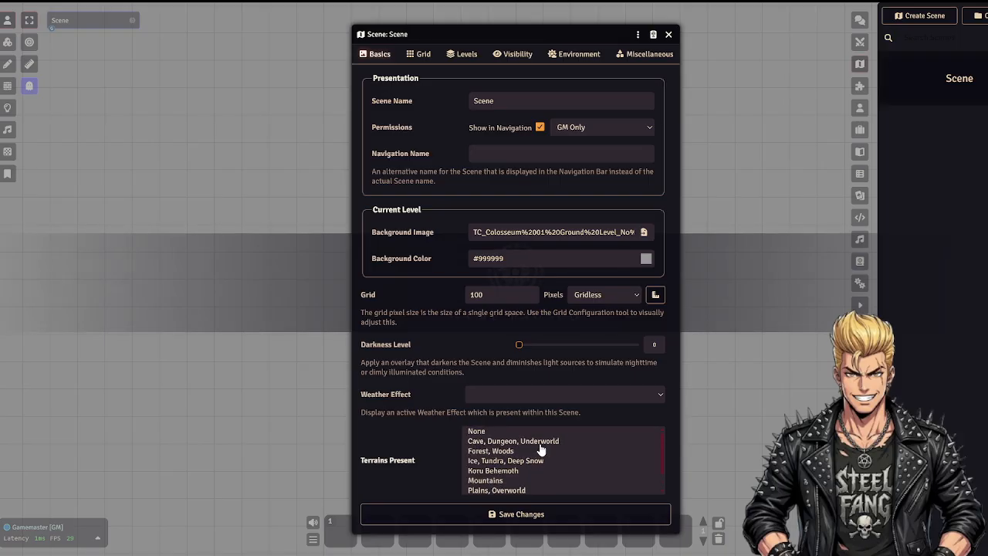
scroll(497, 449, down, 2)
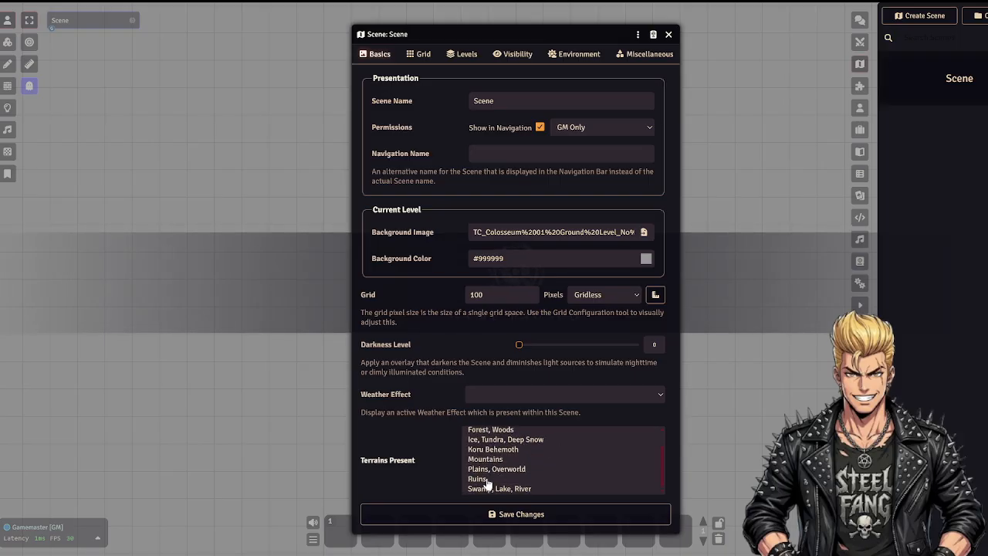
scroll(494, 471, up, 2)
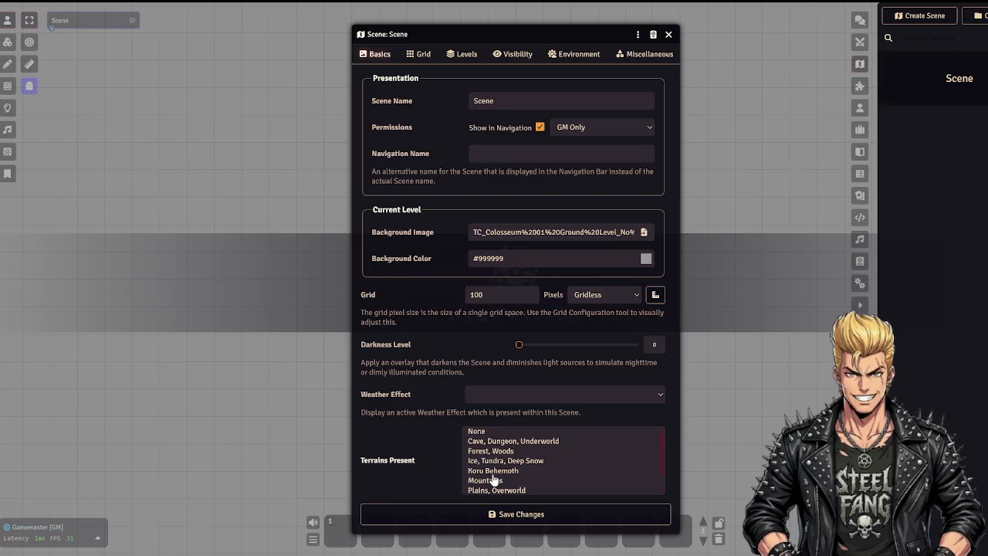
click(486, 434)
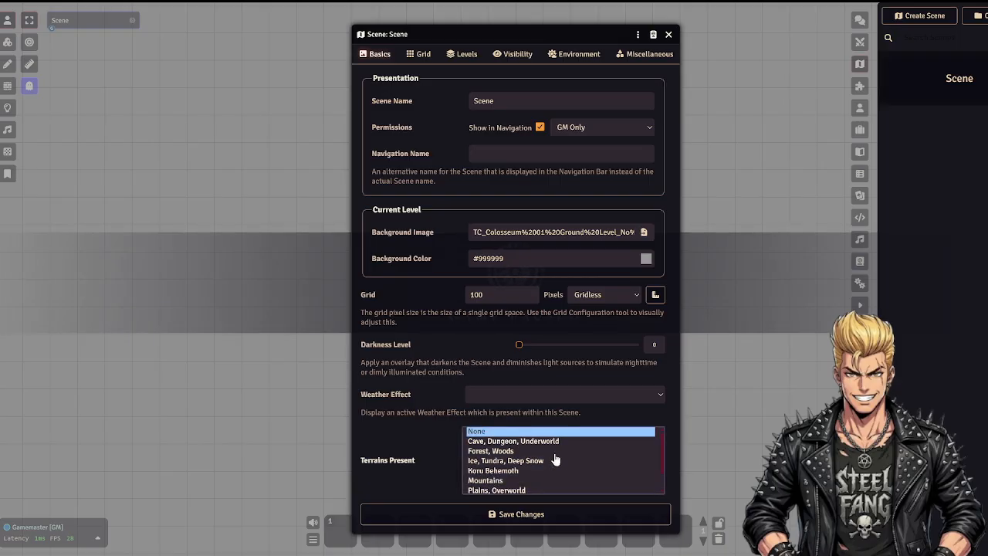
click(534, 515)
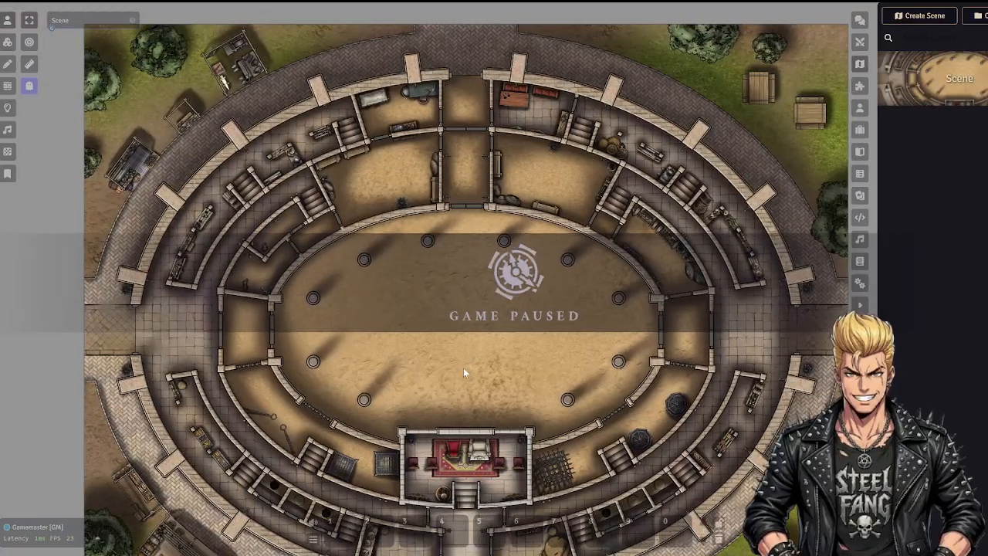
Unpause the game on the Colosseum scene.
key(space)
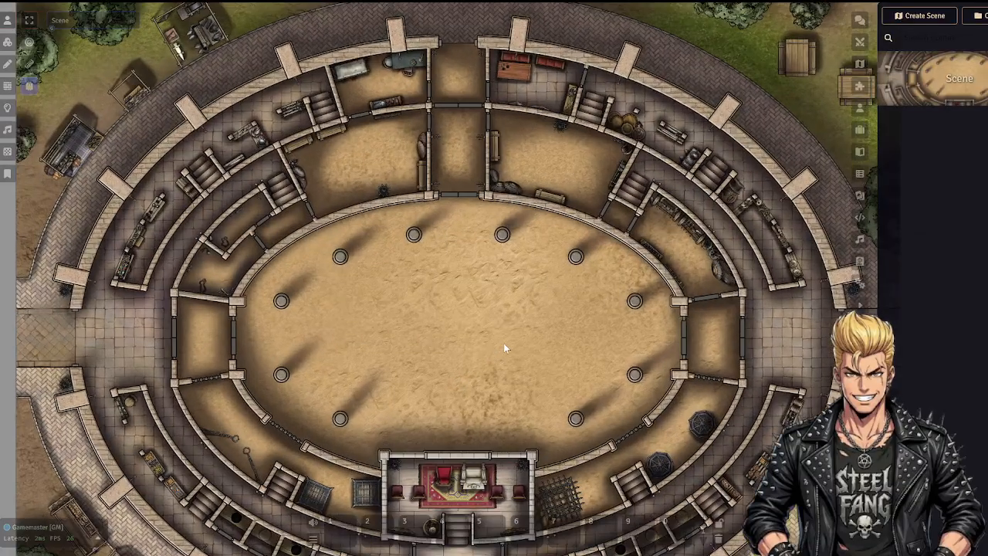
scroll(504, 343, down, 2)
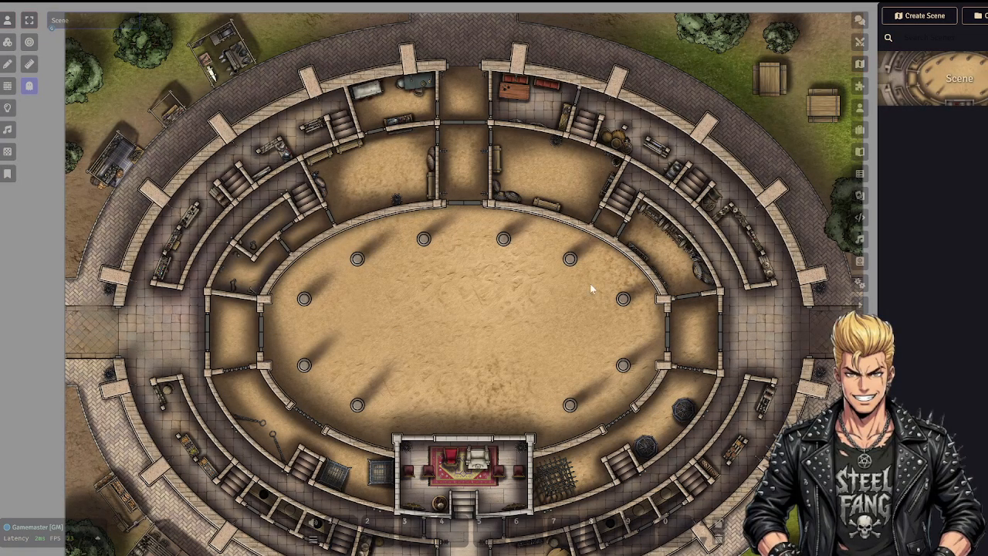
Create a Character actor named Bob.
click(861, 110)
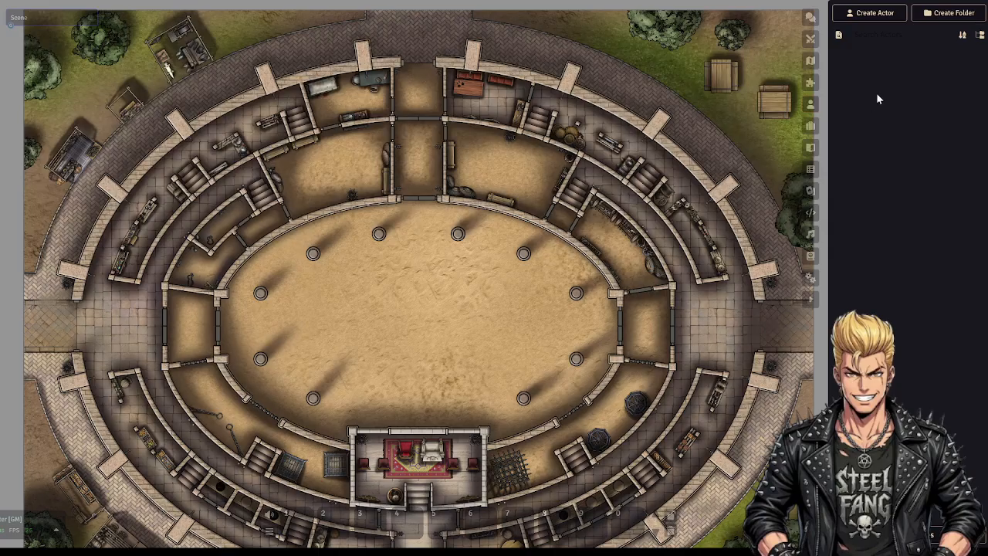
click(873, 14)
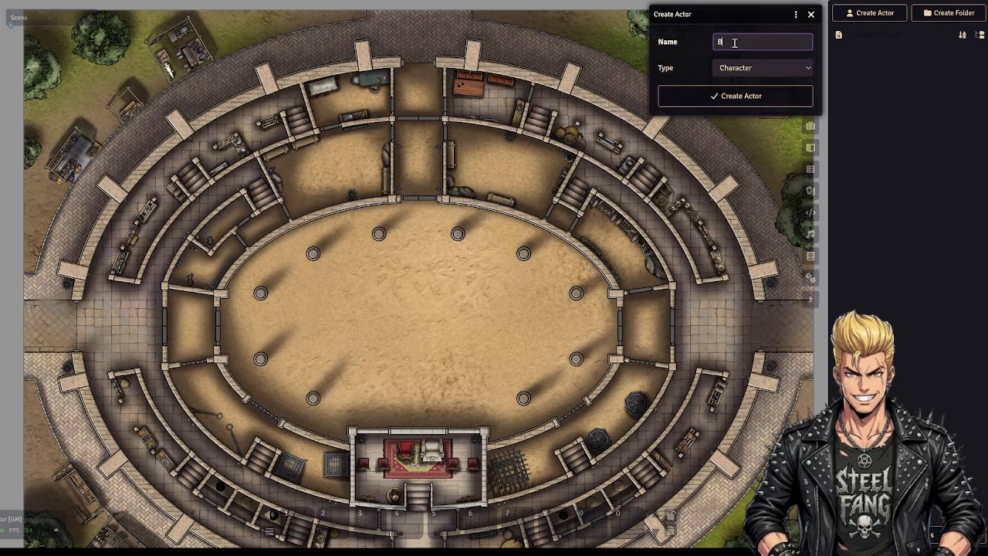
text(ob)
key(Return)
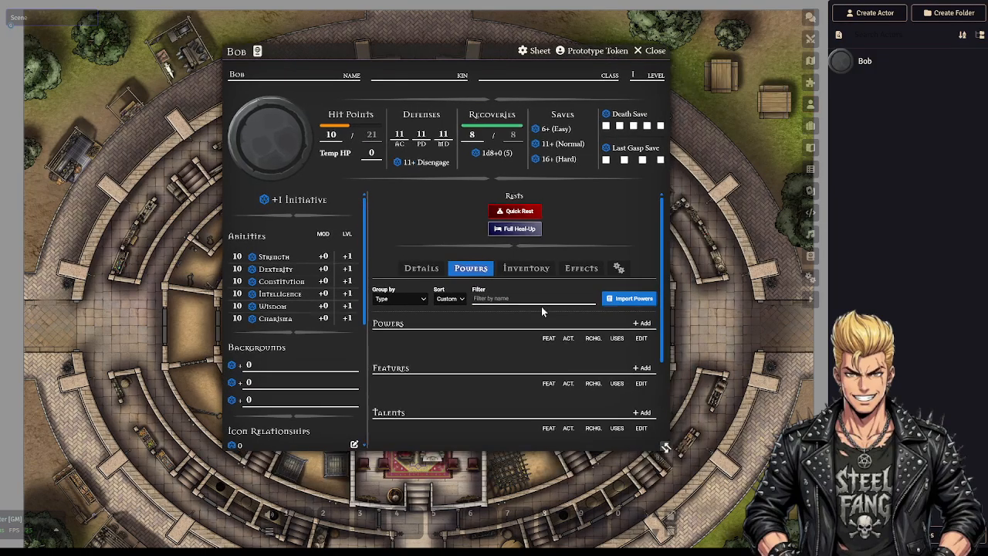
Enlarge the character sheet and set the kin to Human and the class to Barbarian.
drag(660, 447, 764, 533)
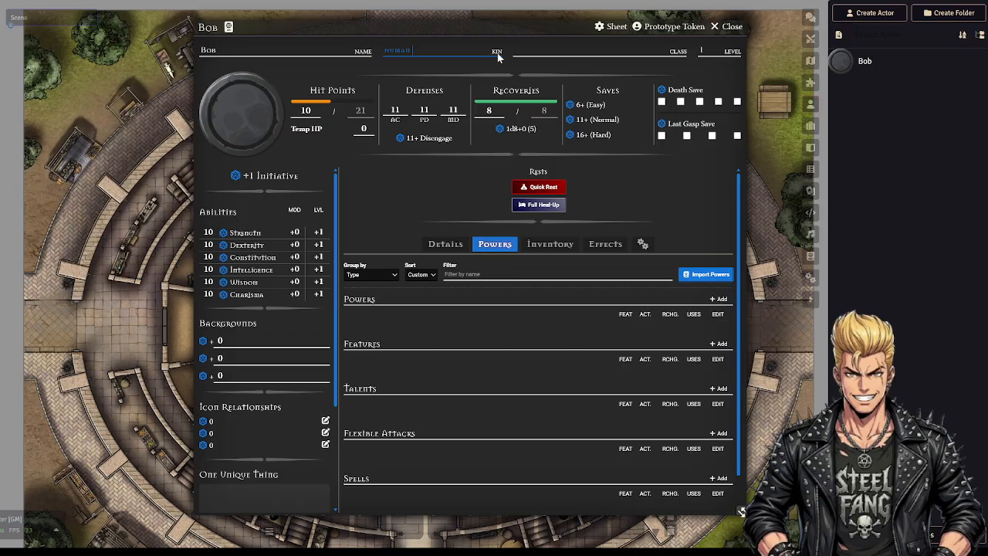
click(545, 52)
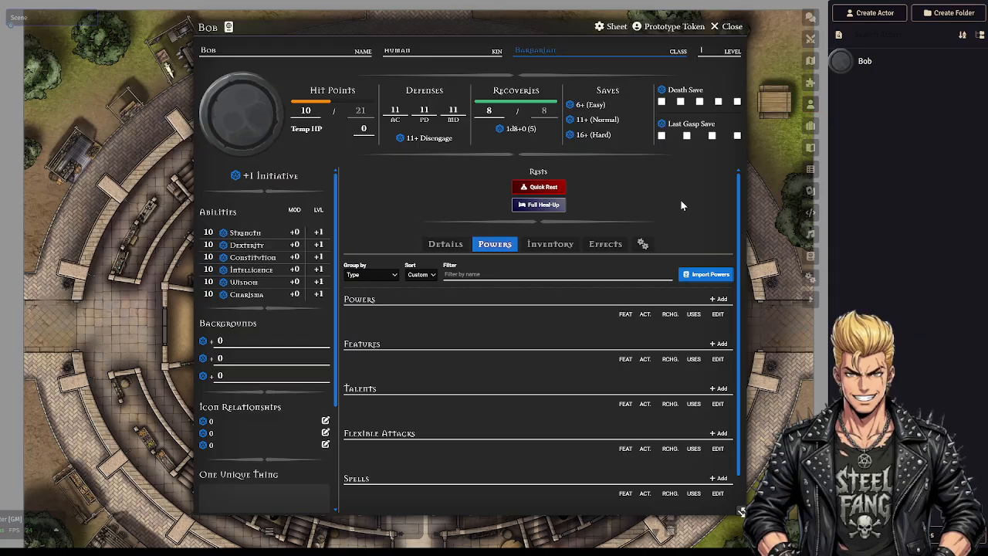
key(Return)
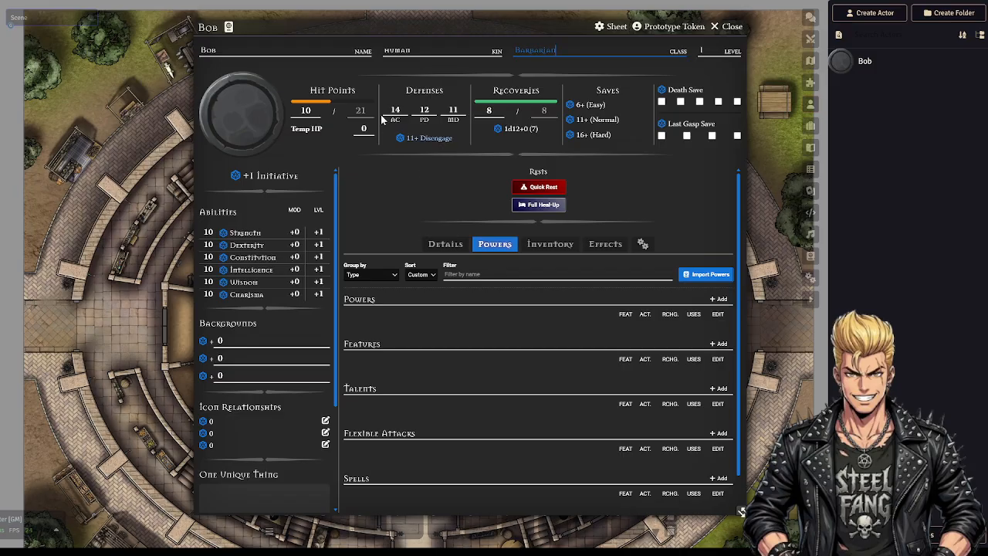
In the character settings, enter 7 as Base HP and enable Cast at Actor Level.
click(644, 248)
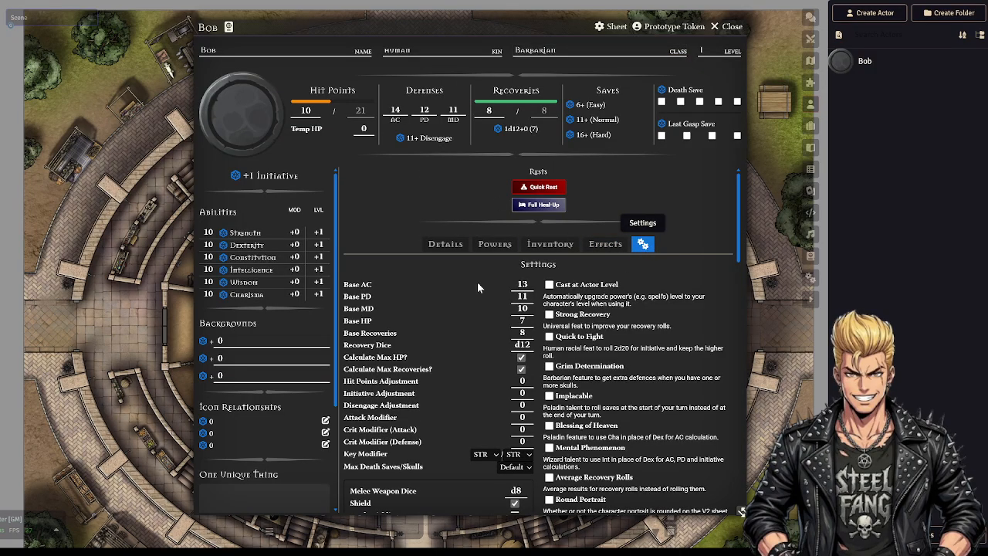
scroll(721, 204, down, 2)
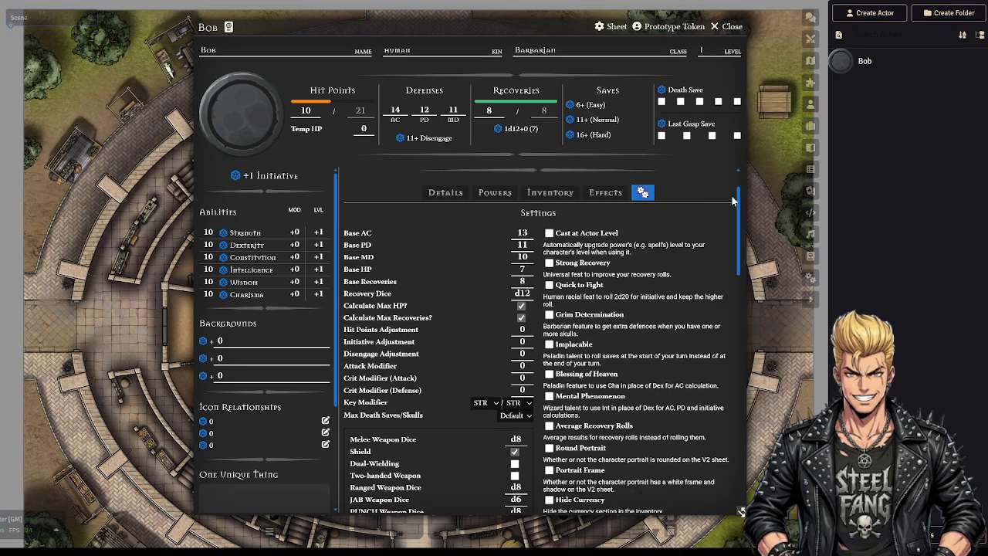
scroll(675, 216, down, 2)
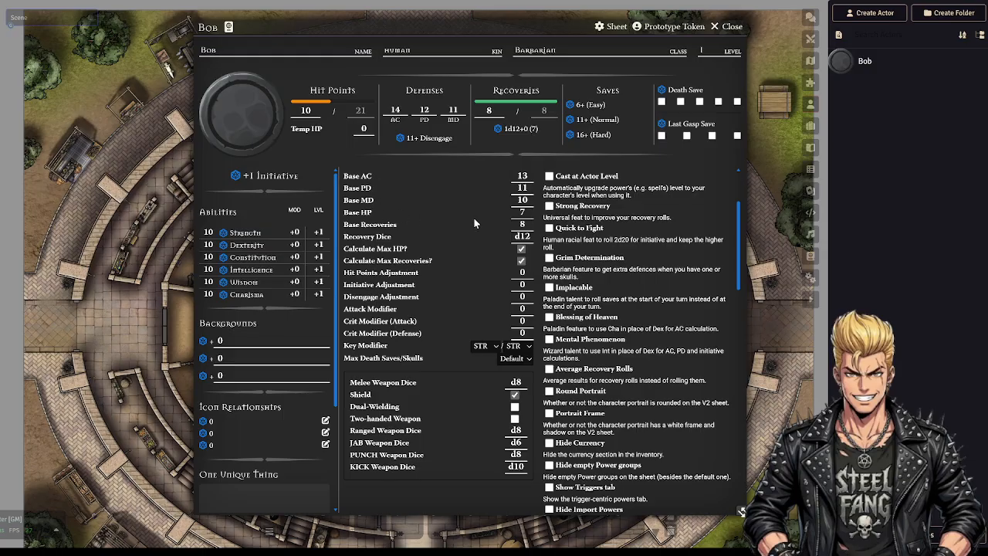
click(524, 213)
key(BackSpace)
text(7)
double_click(527, 236)
double_click(661, 456)
scroll(678, 428, up, 1)
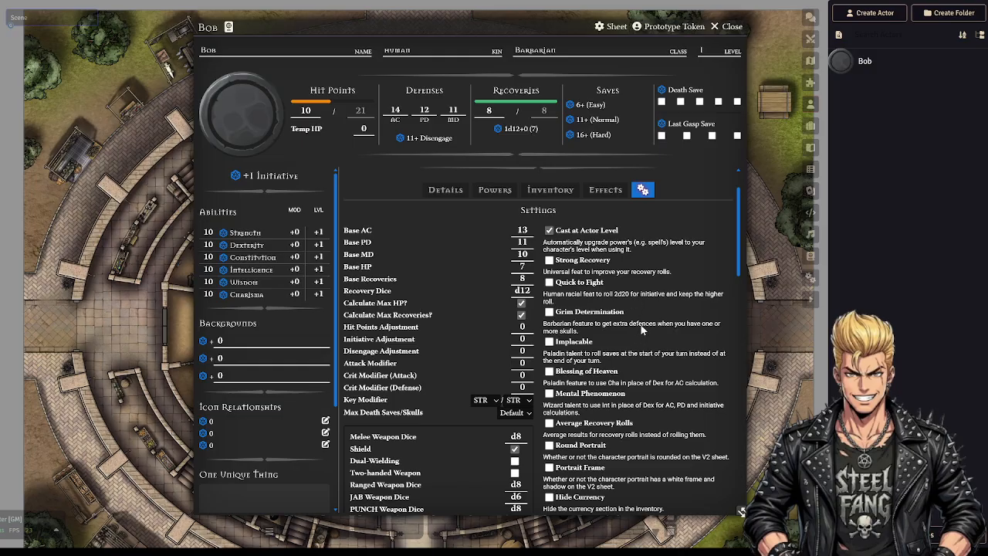
scroll(644, 328, down, 1)
scroll(651, 328, up, 1)
Import the human Quick to Fight feature together with the level 1 Barbarian features into the character's powers.
click(497, 191)
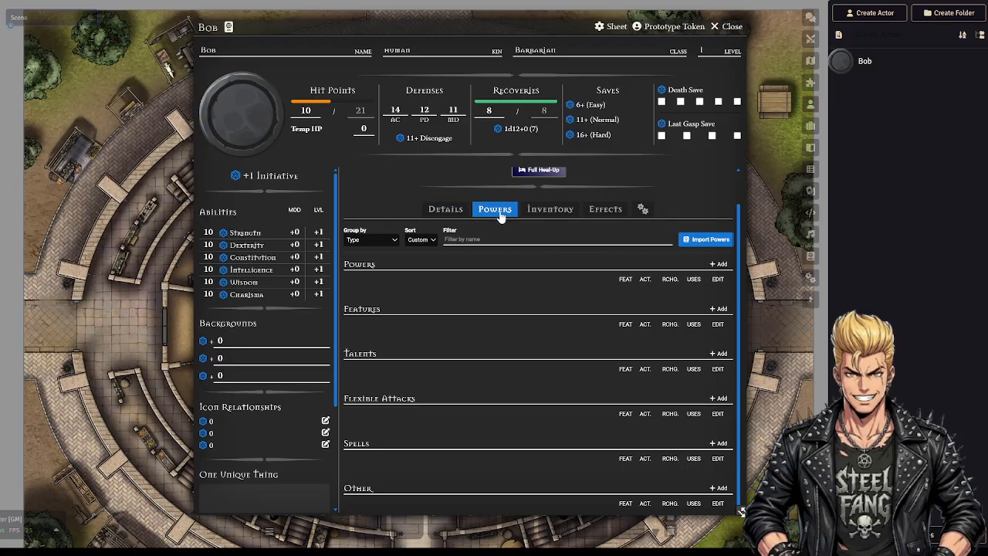
click(440, 210)
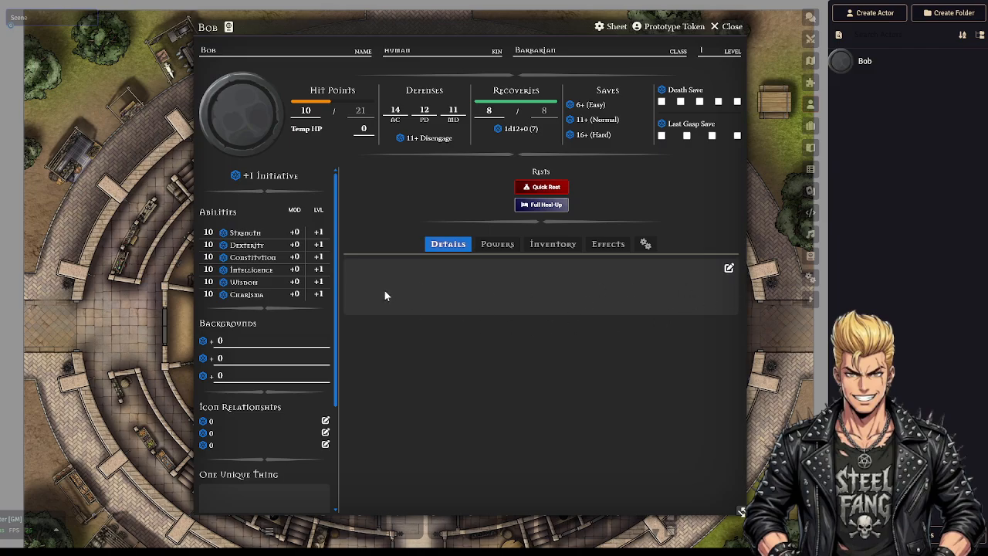
click(496, 245)
scroll(486, 311, down, 1)
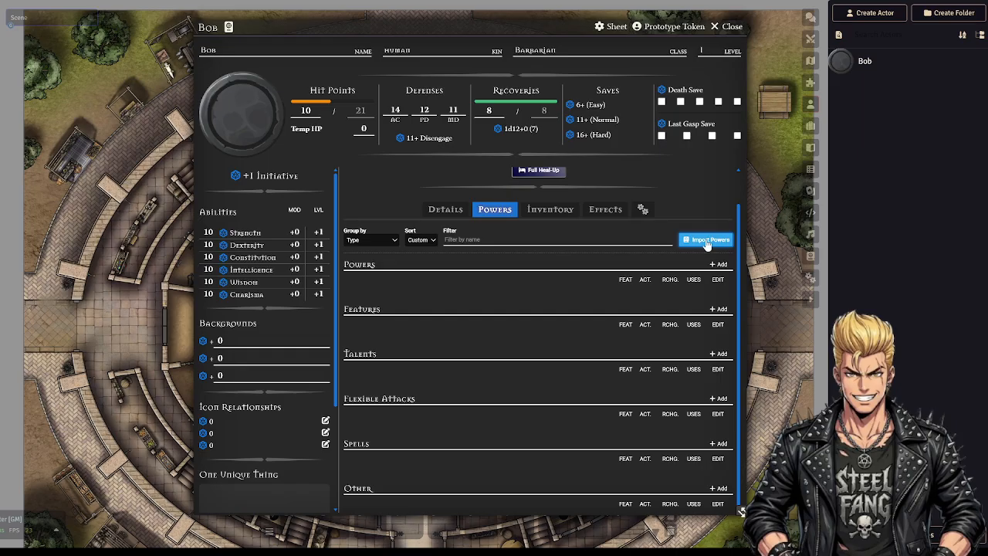
click(706, 240)
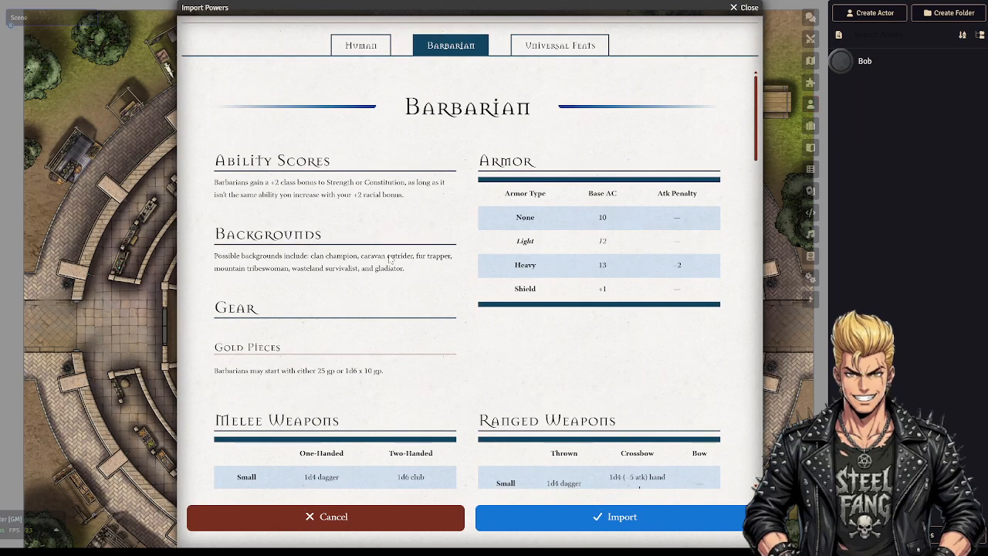
click(361, 51)
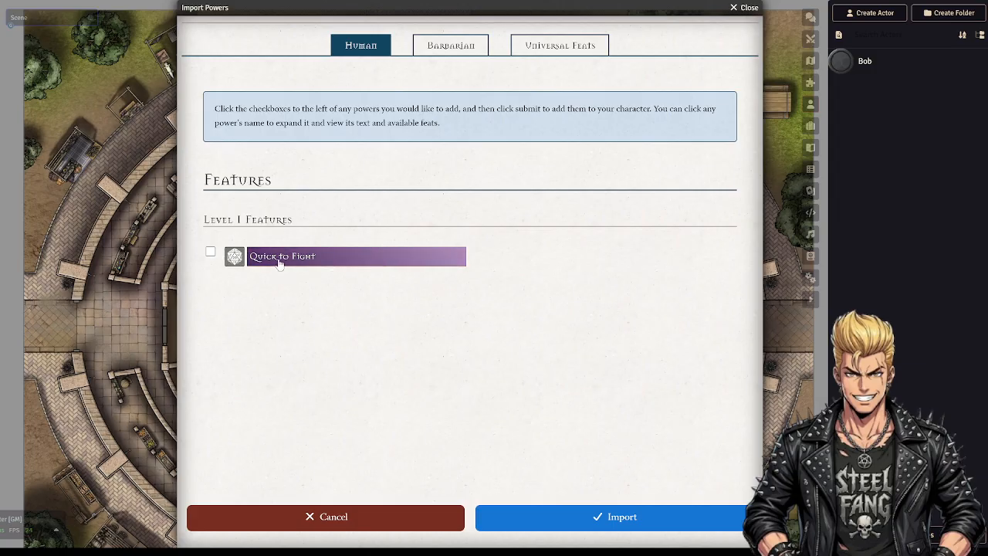
click(210, 252)
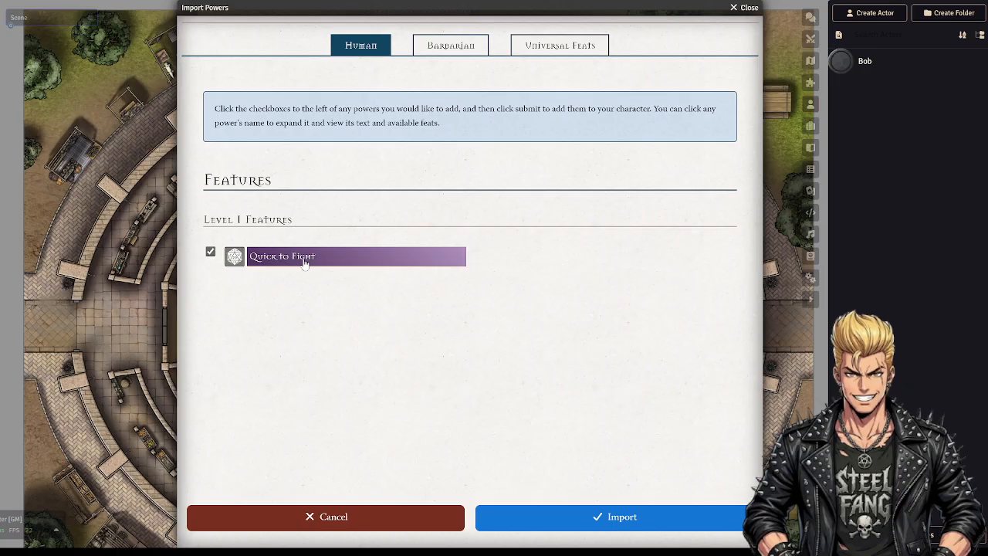
click(534, 524)
Examine the imported features and read the expanded description of Barbarian Rage.
scroll(397, 289, down, 2)
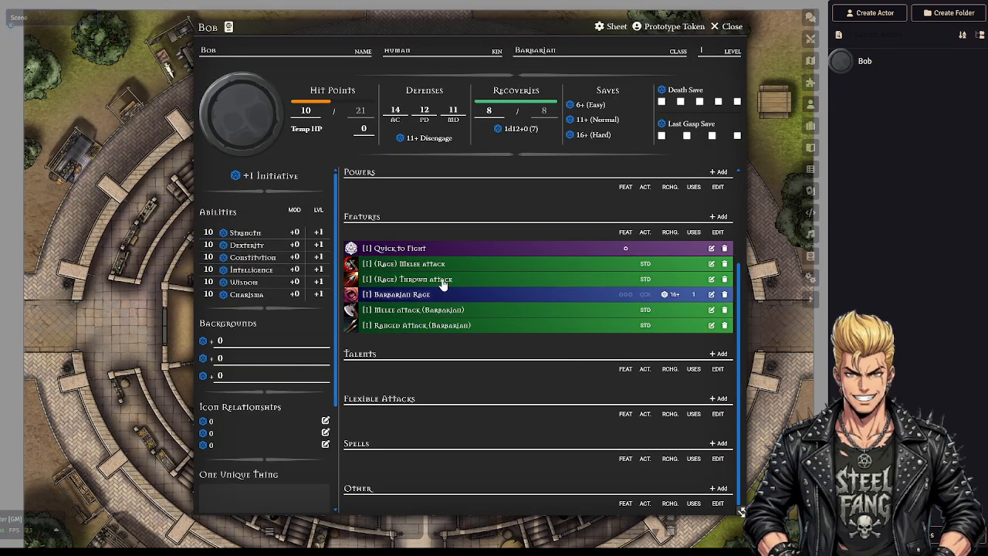
scroll(485, 227, up, 2)
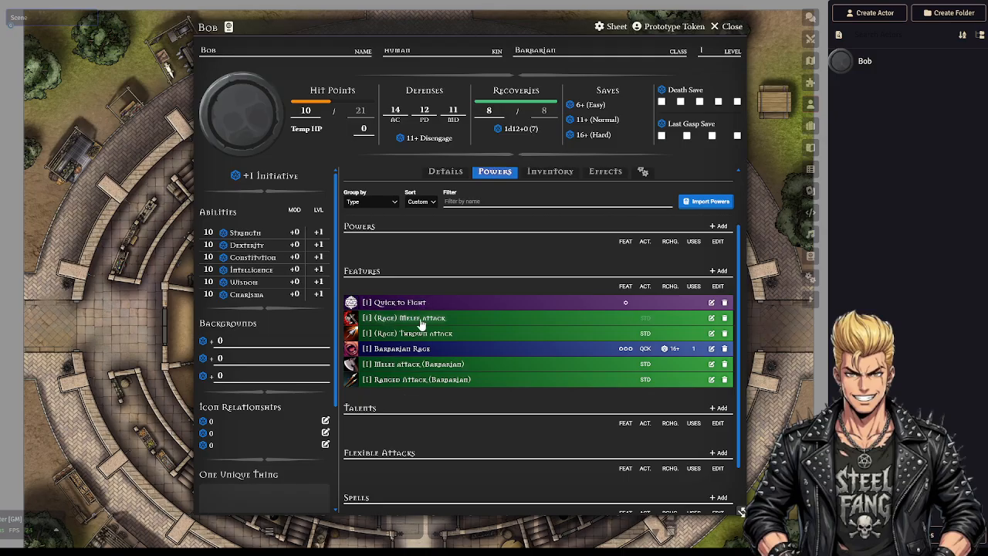
scroll(466, 375, down, 1)
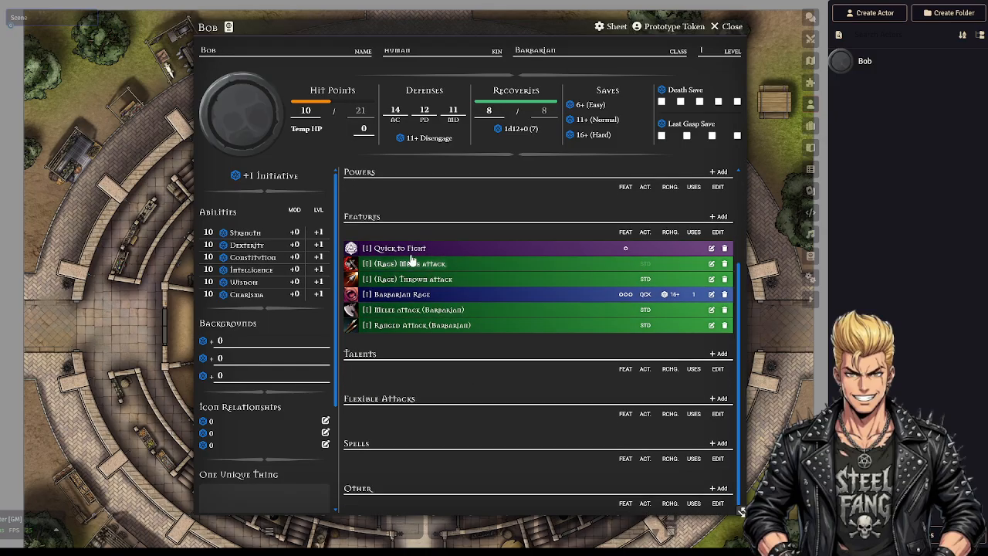
click(415, 297)
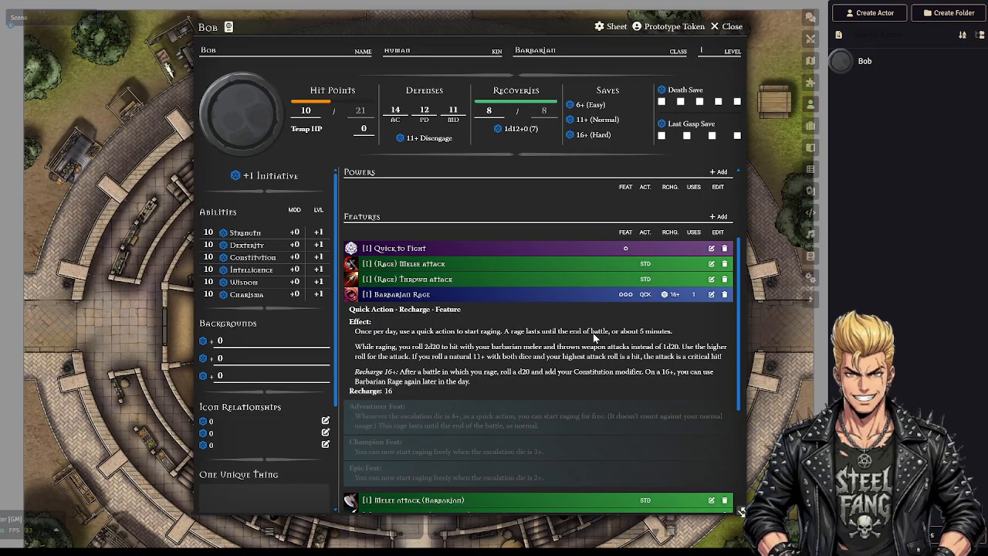
scroll(462, 298, down, 1)
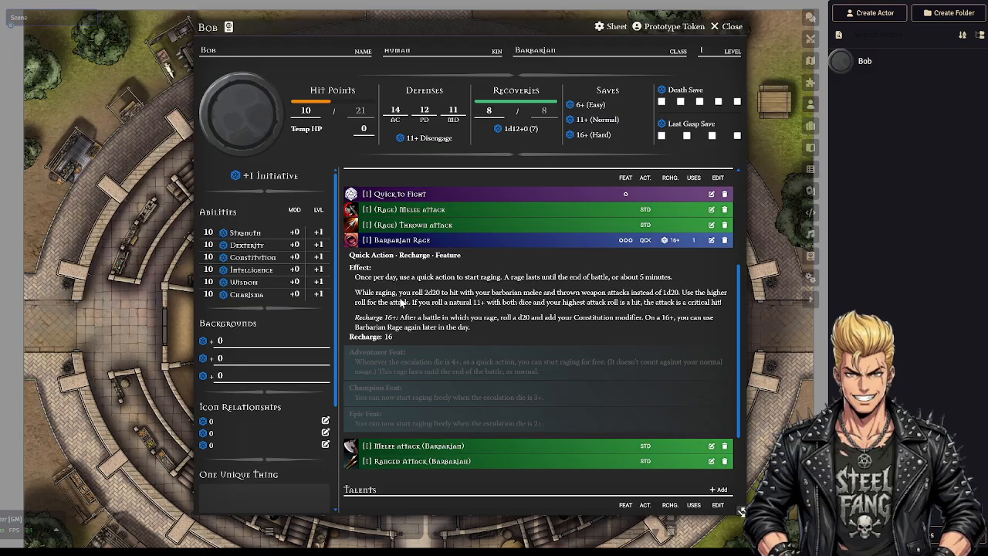
scroll(401, 322, up, 1)
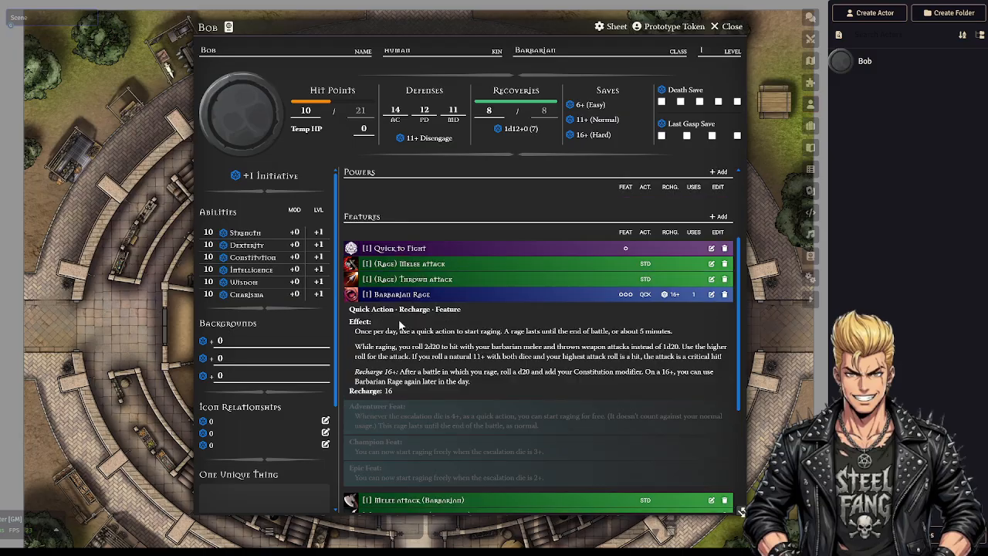
Replace the effect text of Barbarian Rage with "when raging, critical range is 16+" and save it.
click(710, 297)
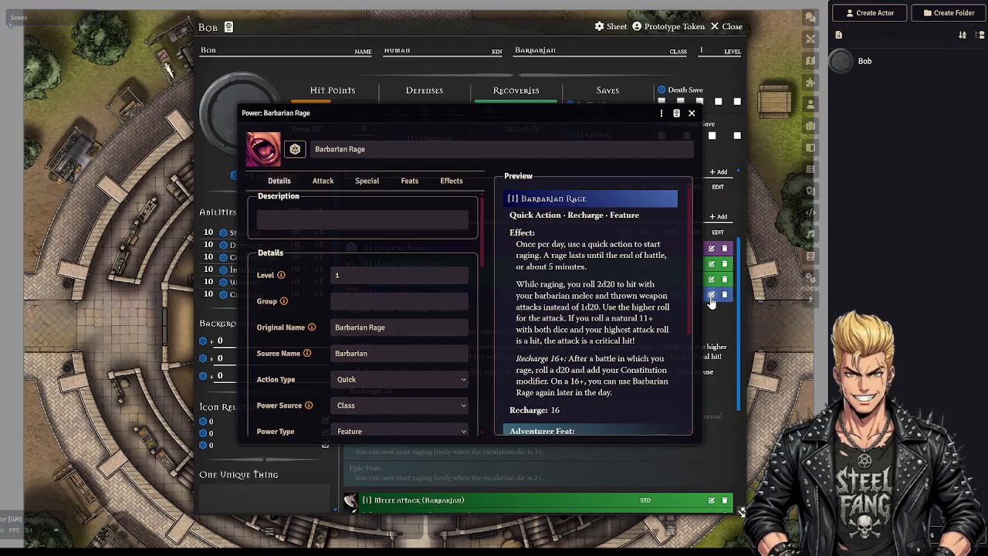
click(323, 182)
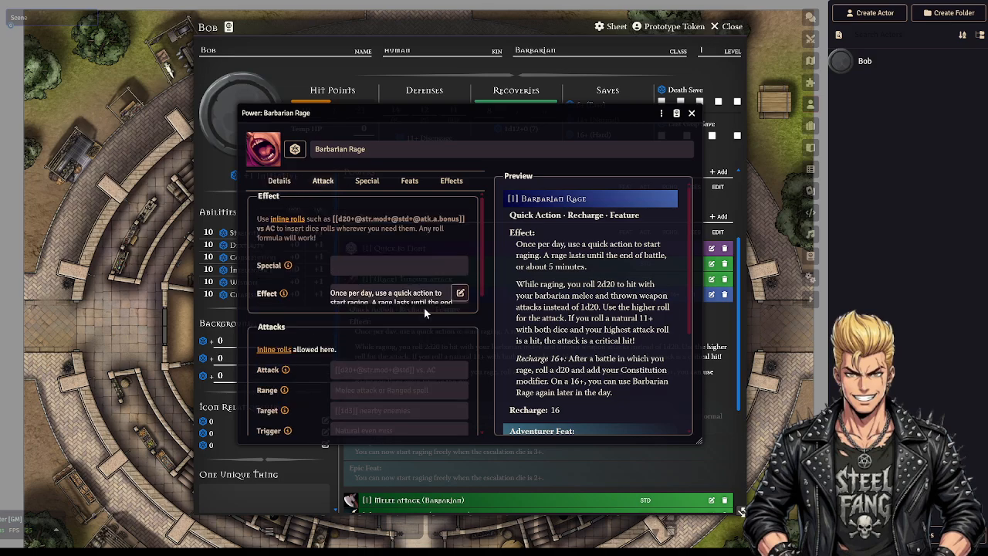
click(460, 295)
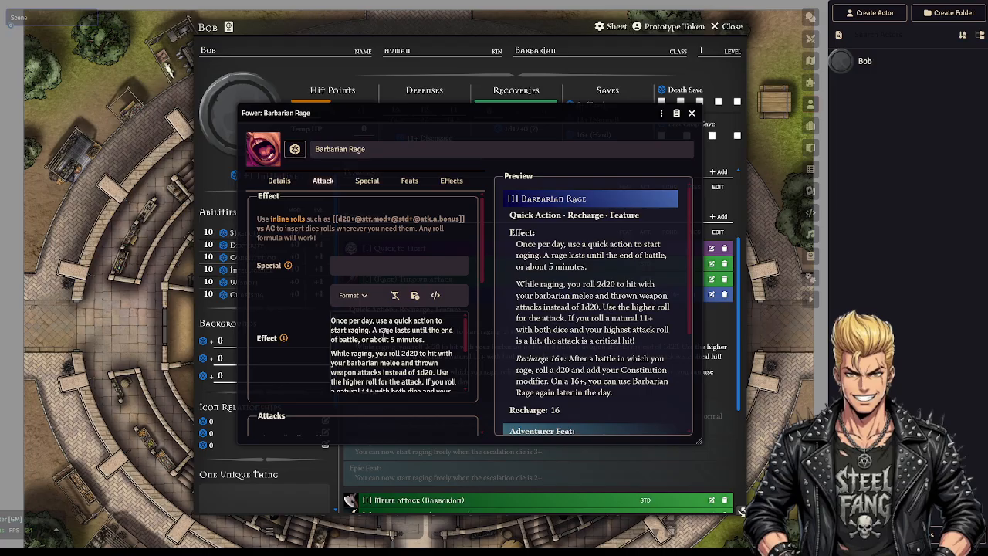
drag(332, 320, 484, 423)
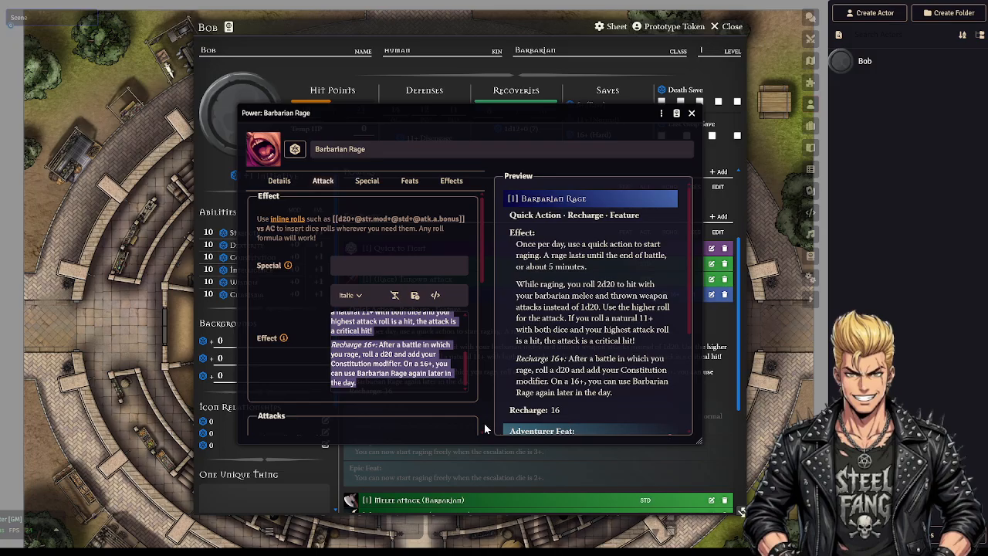
key(BackSpace)
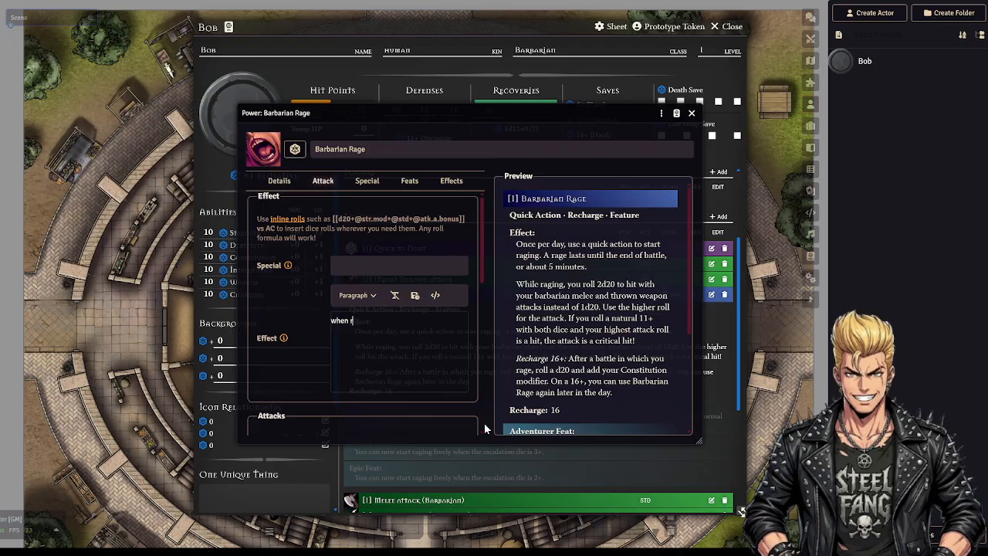
text(when raging, critical range is 1)
click(415, 296)
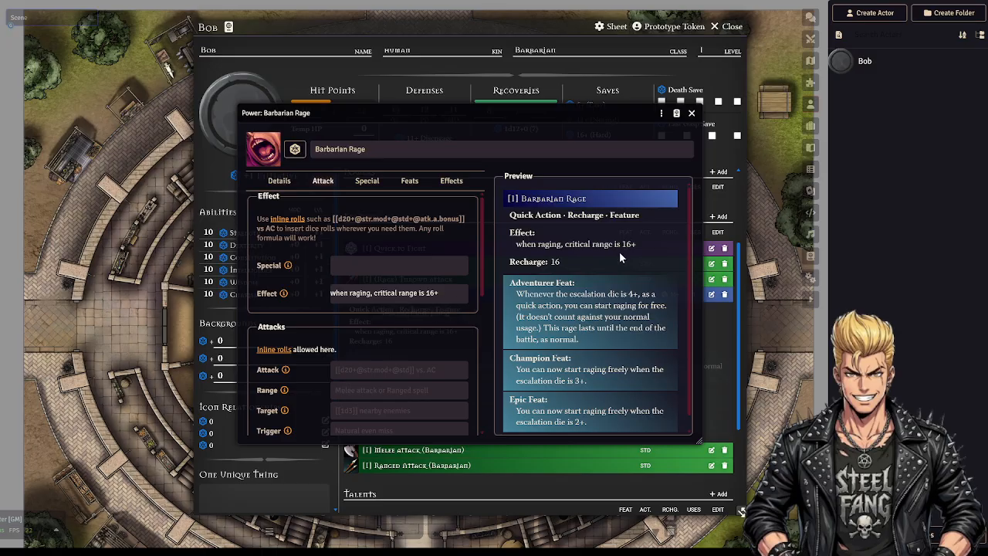
Set the Power Usage of Barbarian Rage to None and clear its Recharge value.
click(278, 181)
scroll(374, 324, down, 2)
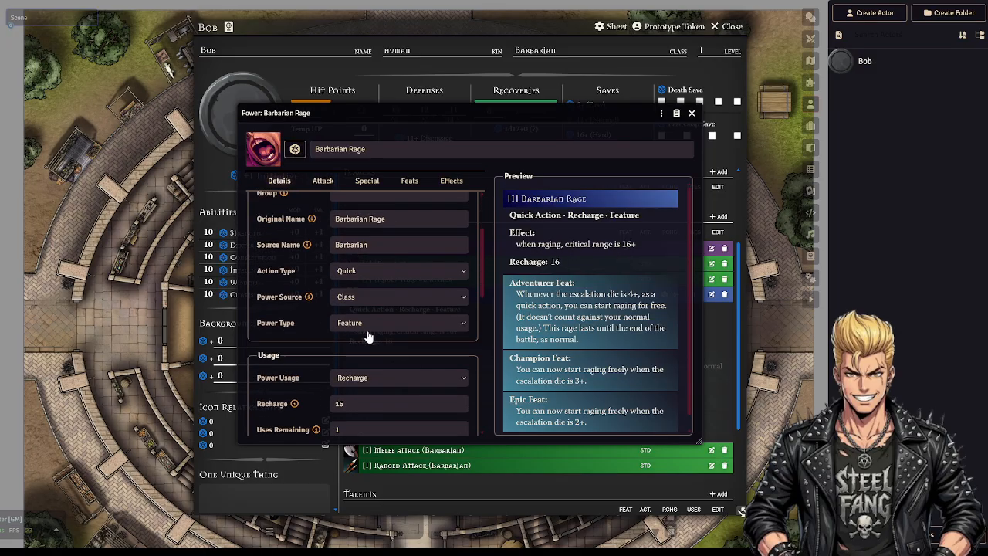
scroll(401, 344, down, 1)
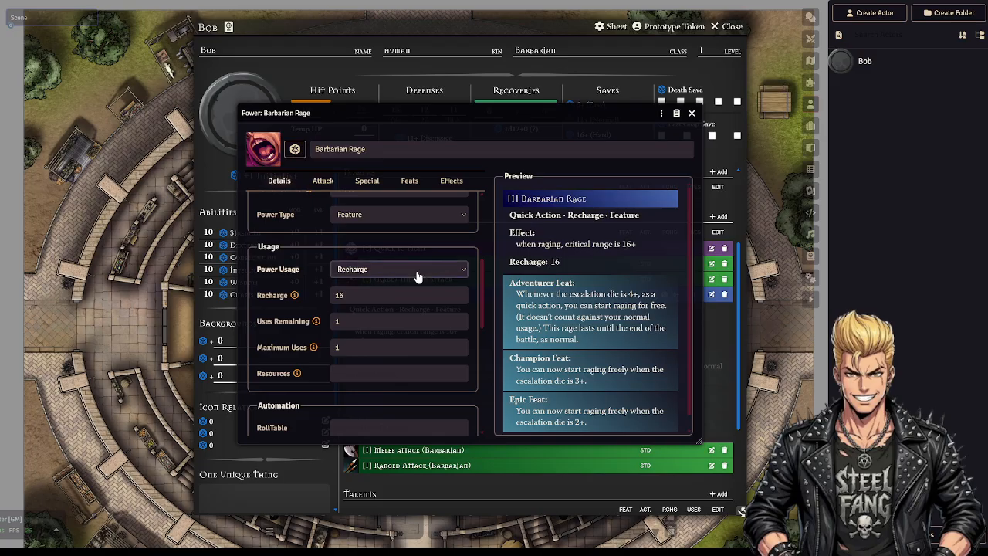
key(Up)
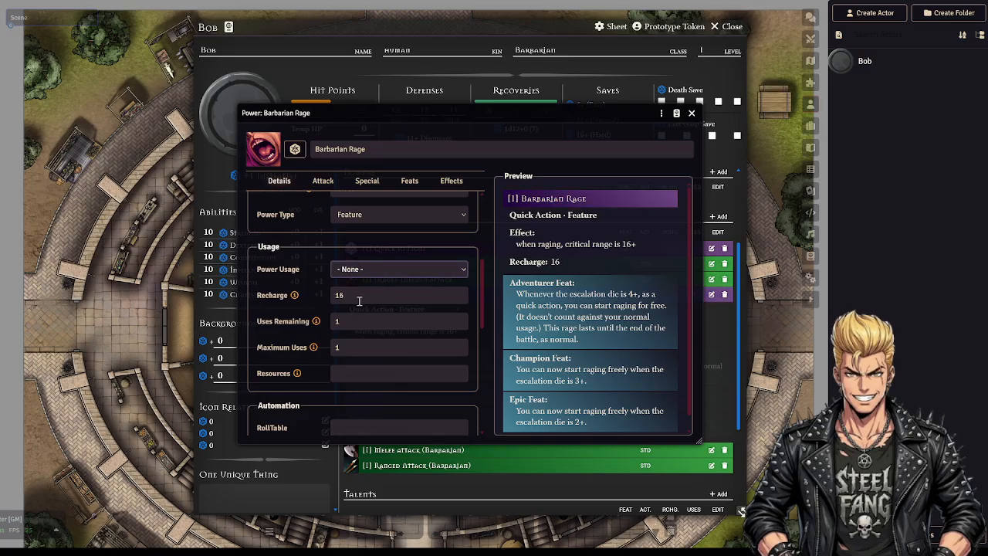
key(Tab)
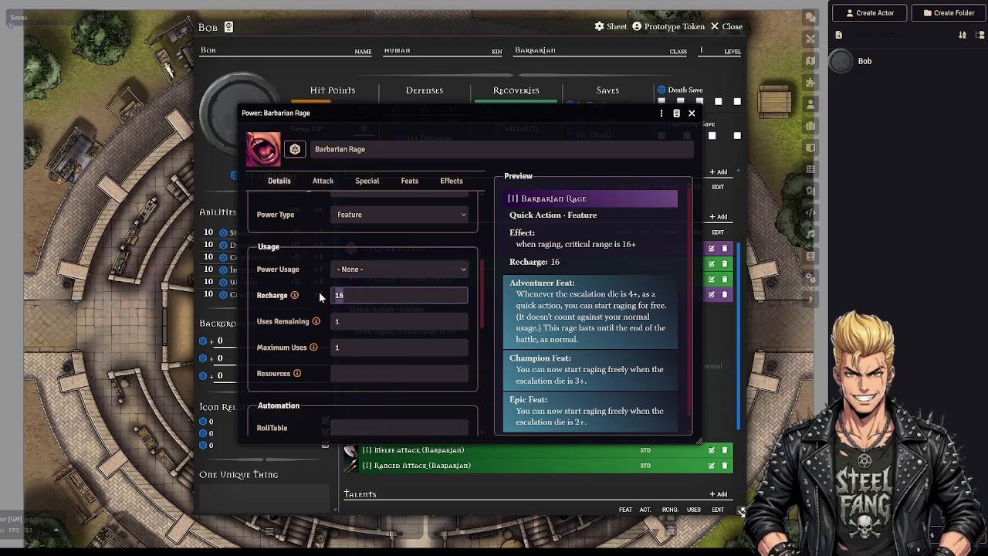
key(BackSpace)
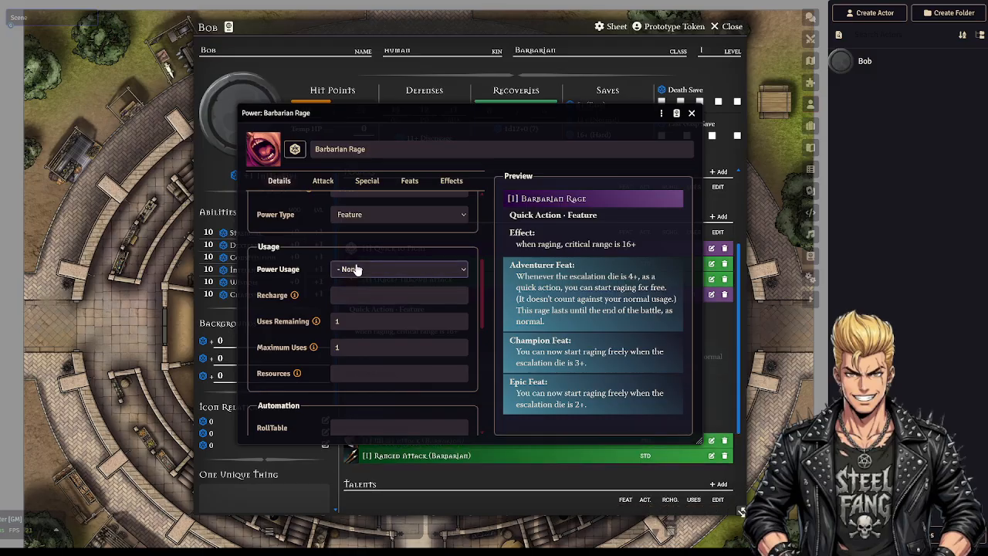
Set the Power Usage of Barbarian Rage to Arc, check its remaining details and attack settings, and close the power.
key(Up)
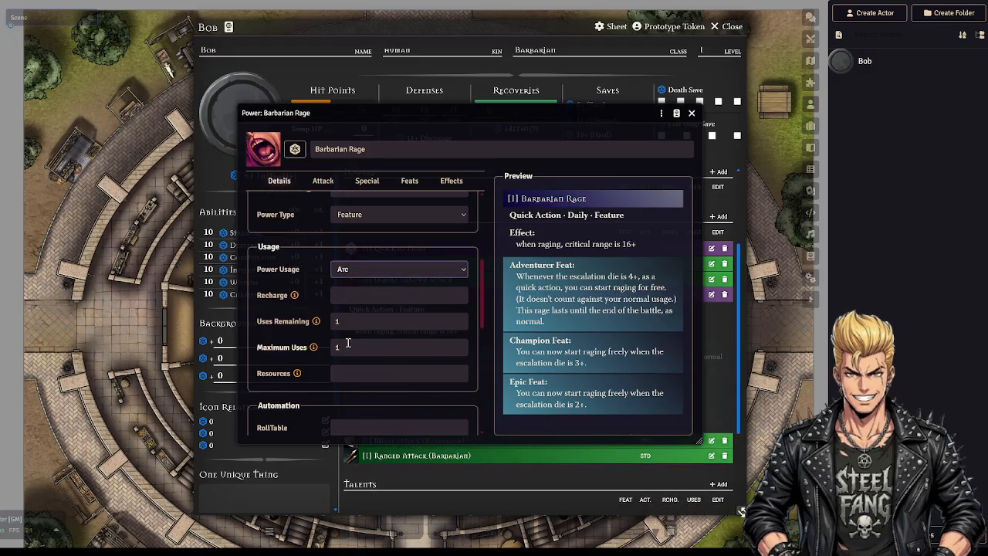
click(346, 295)
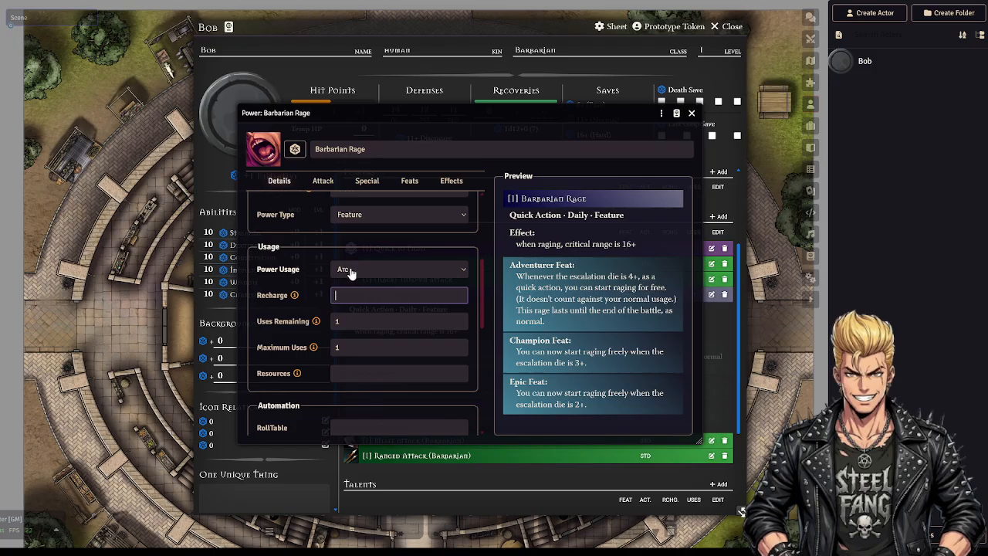
scroll(343, 272, up, 1)
click(540, 300)
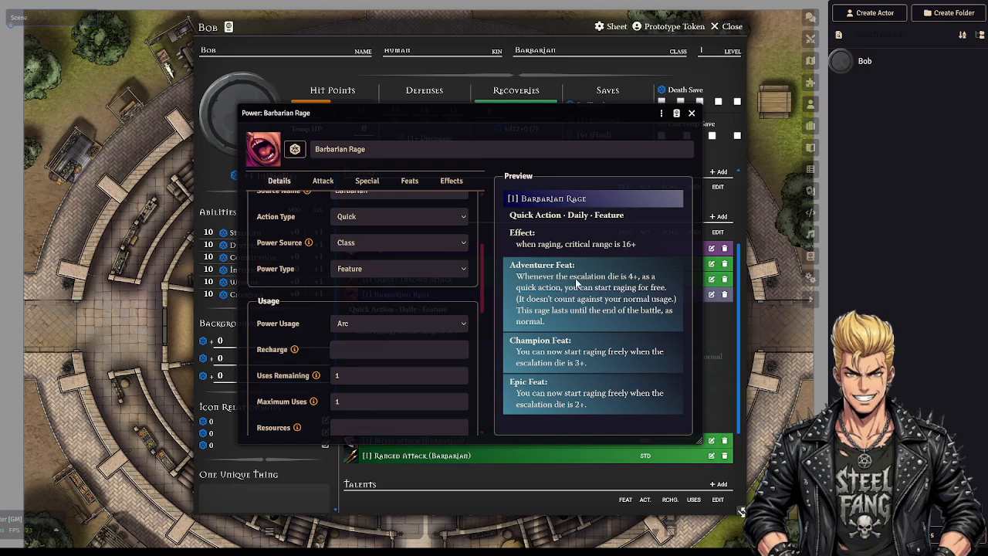
scroll(394, 348, down, 5)
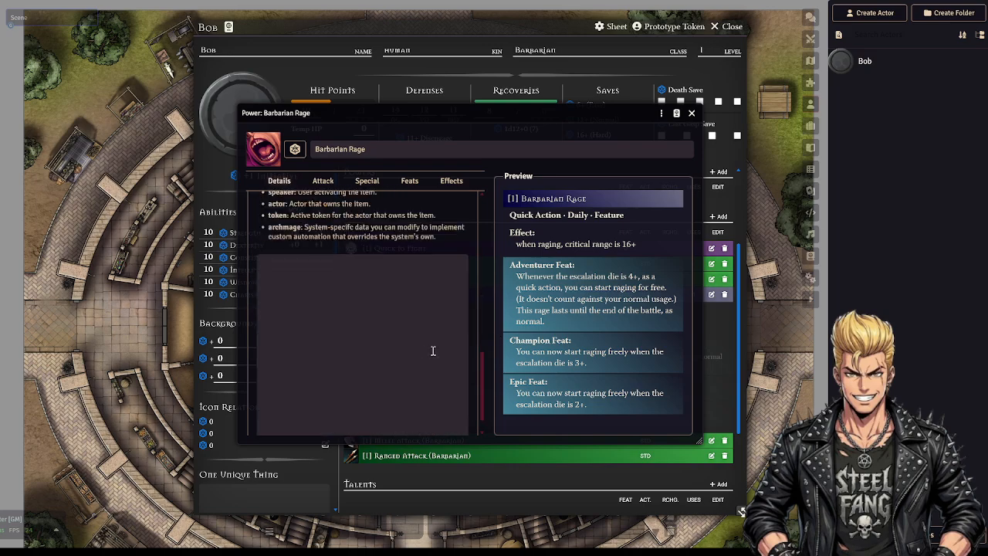
scroll(433, 349, up, 6)
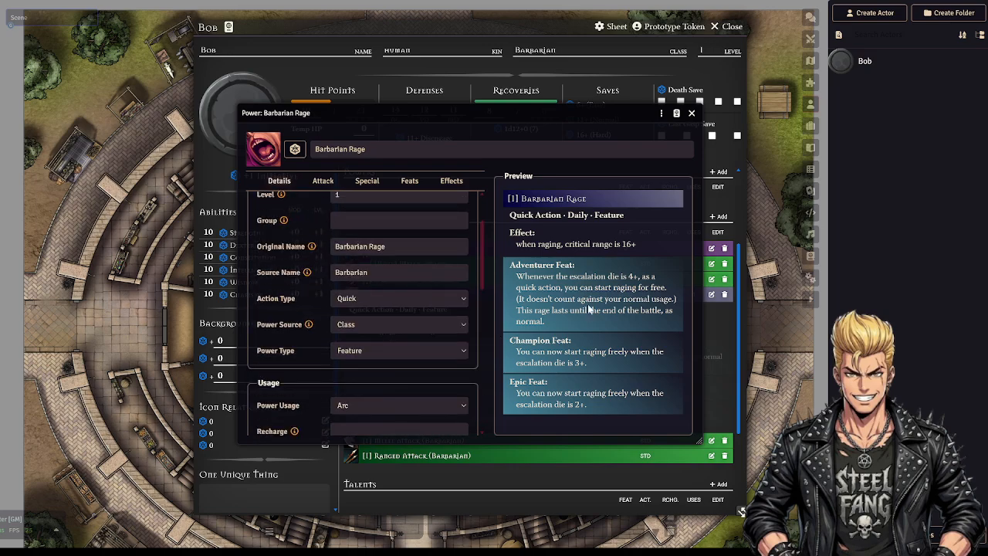
click(322, 182)
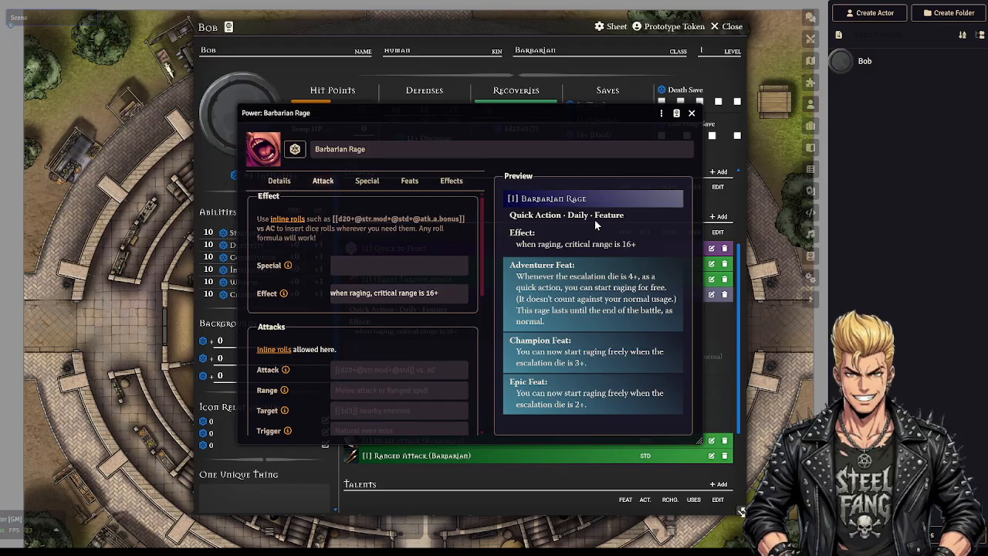
click(692, 114)
Select the level 1 Barbarian talents Unstoppable, Barbaric Cleave and Slayer for import, checking the descriptions of Strongheart and Slayer.
scroll(694, 278, up, 2)
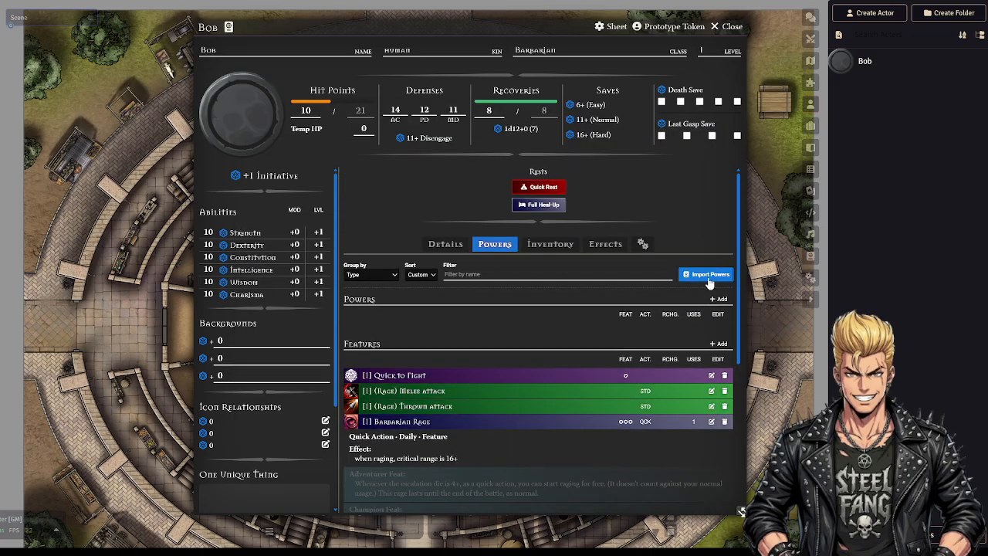
click(706, 274)
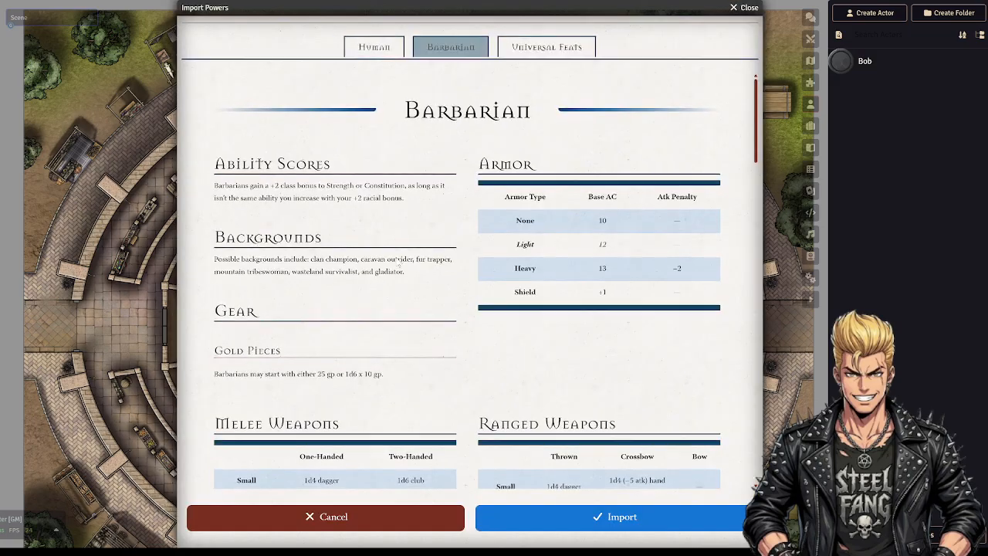
scroll(541, 317, down, 10)
scroll(508, 320, down, 9)
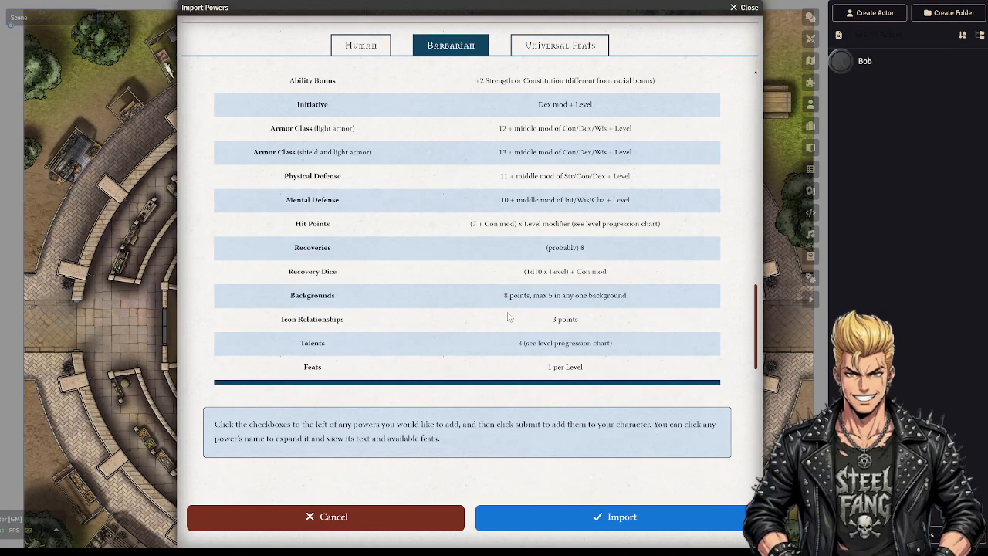
scroll(505, 302, down, 1)
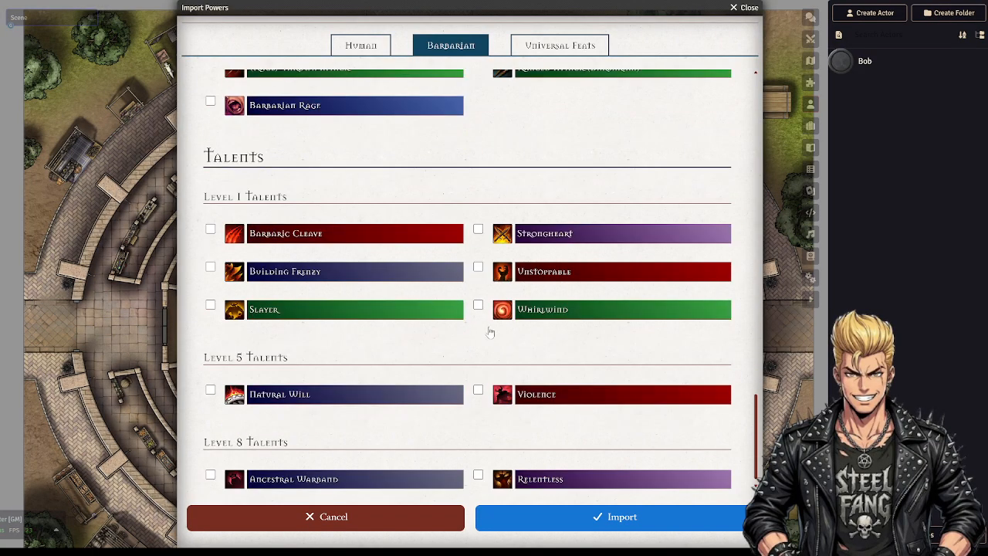
scroll(490, 332, down, 1)
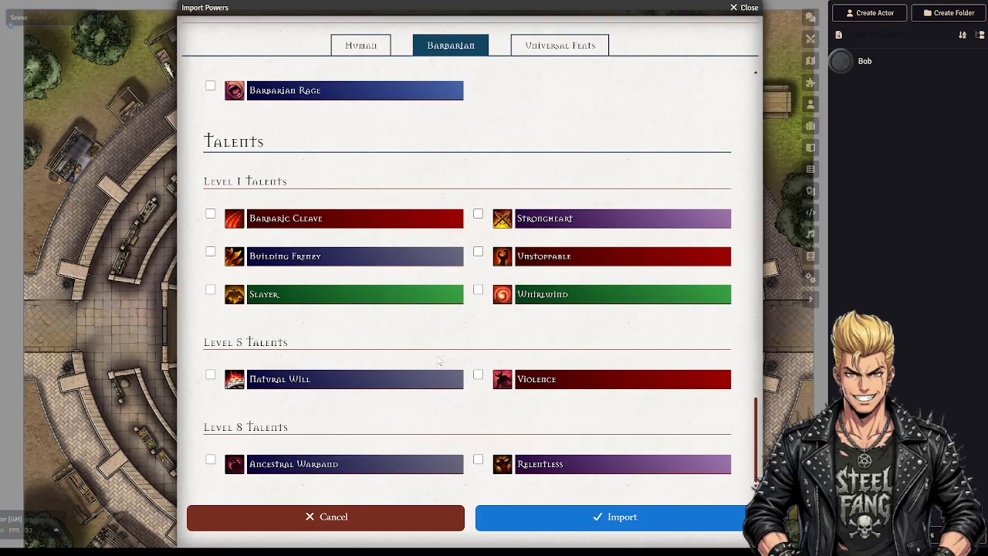
click(478, 253)
click(534, 223)
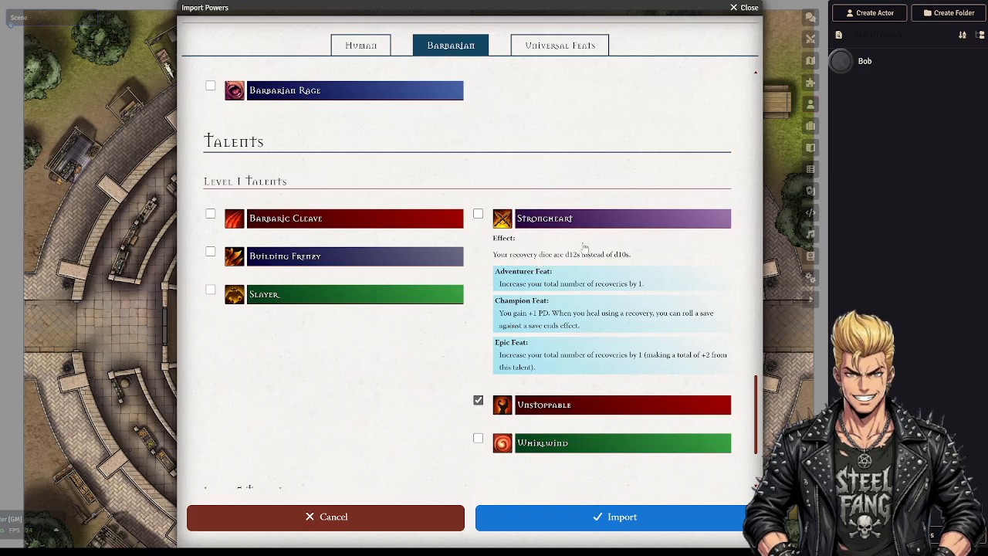
click(579, 219)
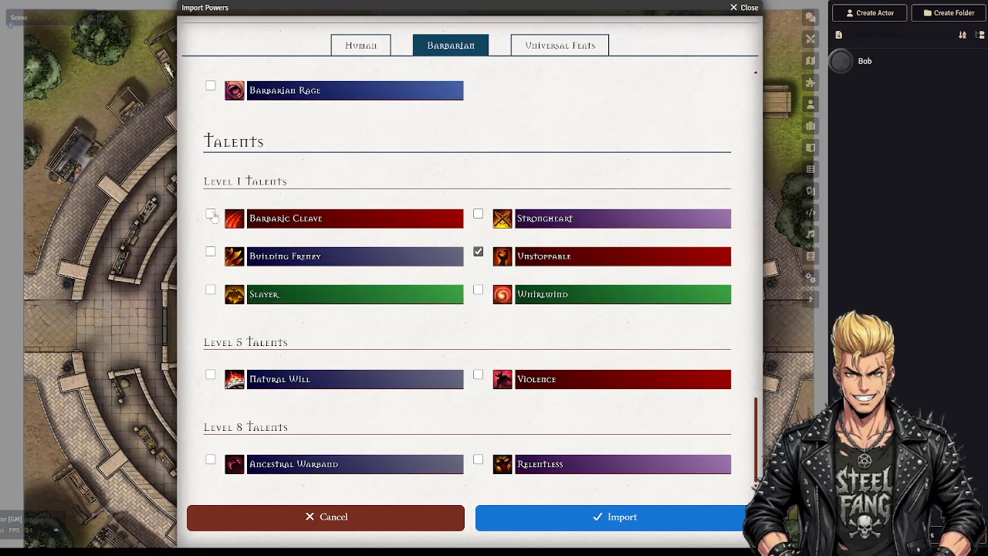
click(304, 302)
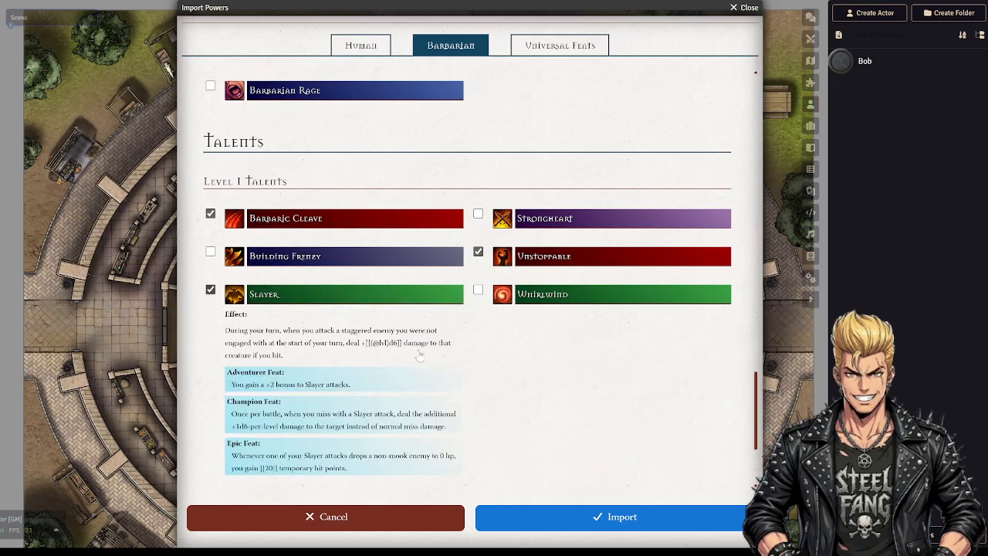
Review the Barbarian class reference, including armor, weapons, level progression and stats, against the selected talents.
scroll(545, 359, up, 4)
scroll(545, 362, down, 3)
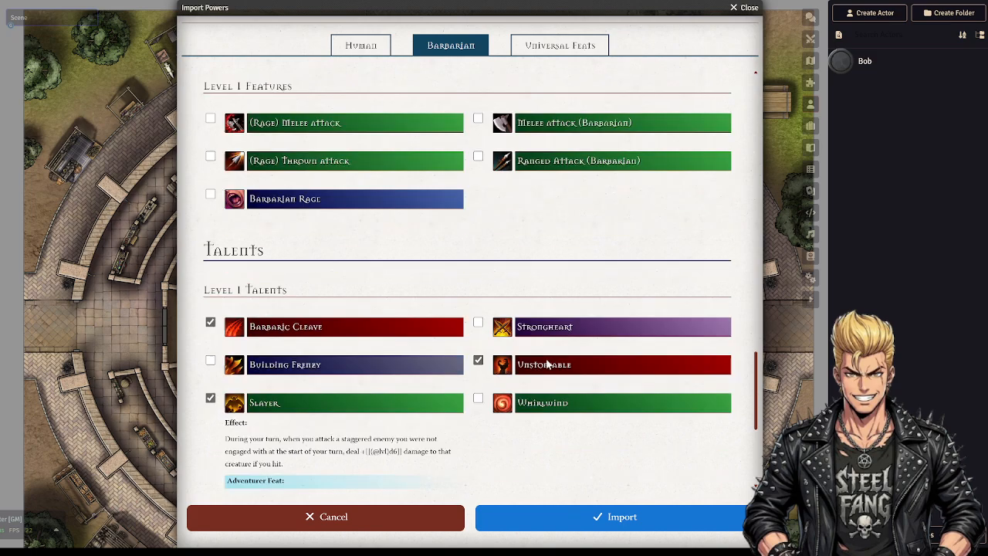
scroll(255, 293, down, 1)
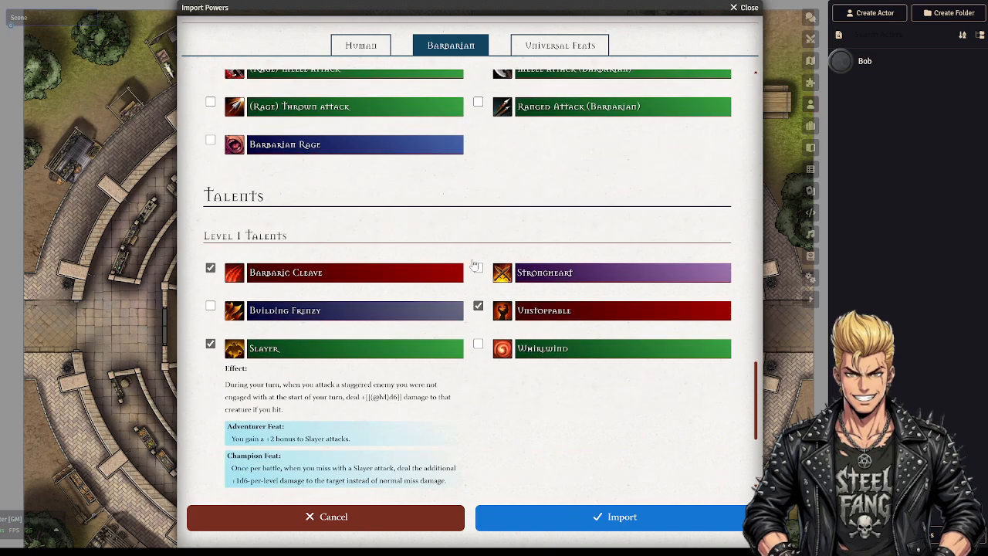
scroll(405, 392, down, 1)
scroll(405, 392, down, 1)
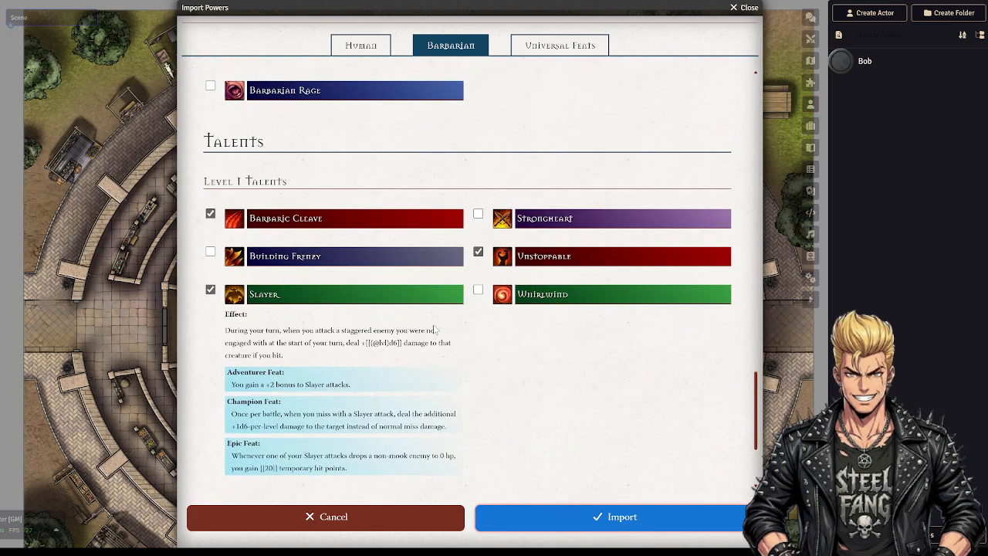
scroll(439, 335, down, 3)
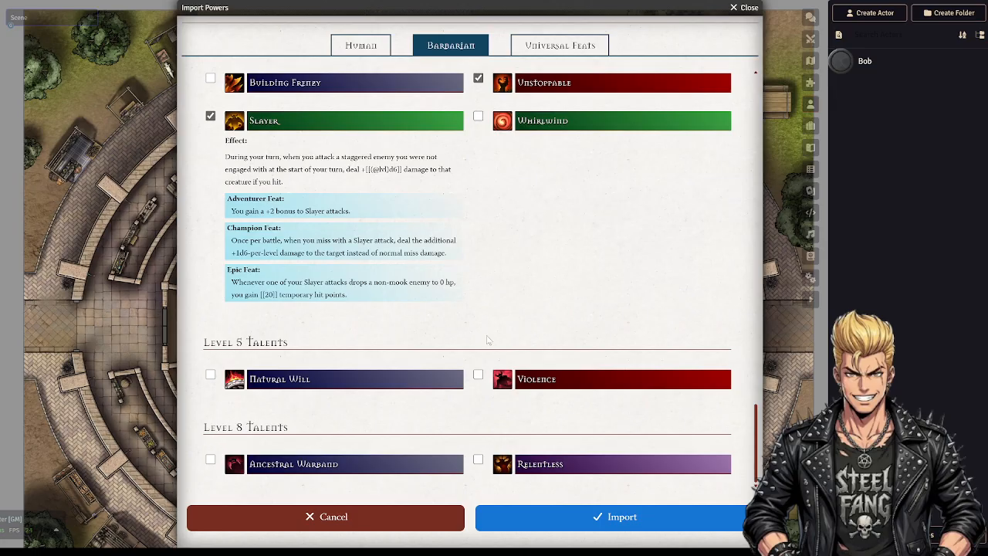
scroll(488, 340, up, 10)
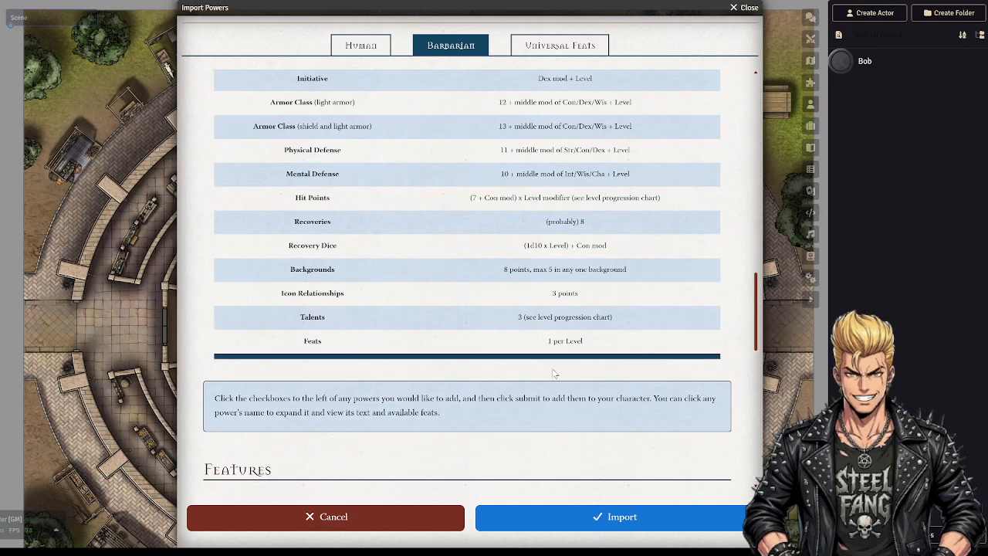
scroll(553, 374, up, 15)
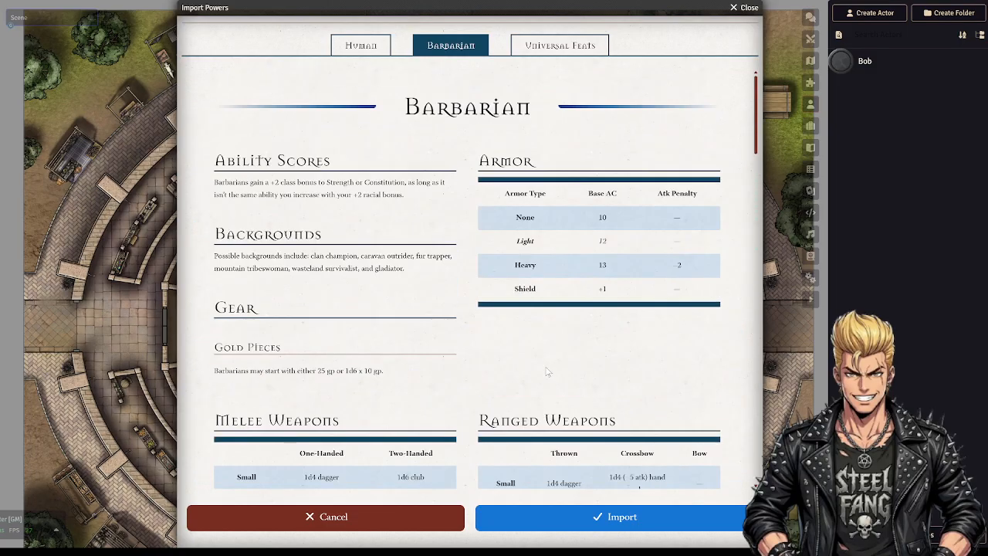
scroll(546, 372, down, 6)
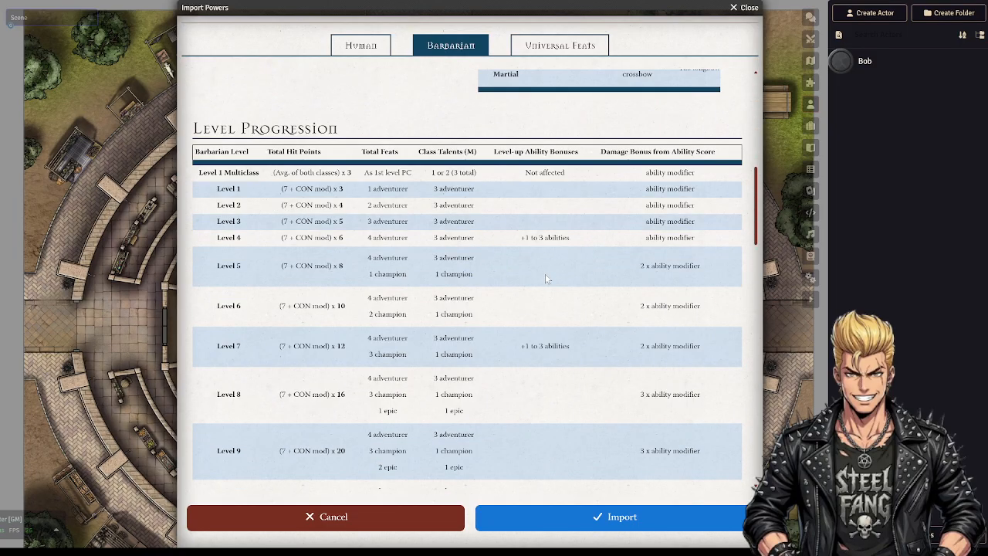
scroll(546, 279, up, 6)
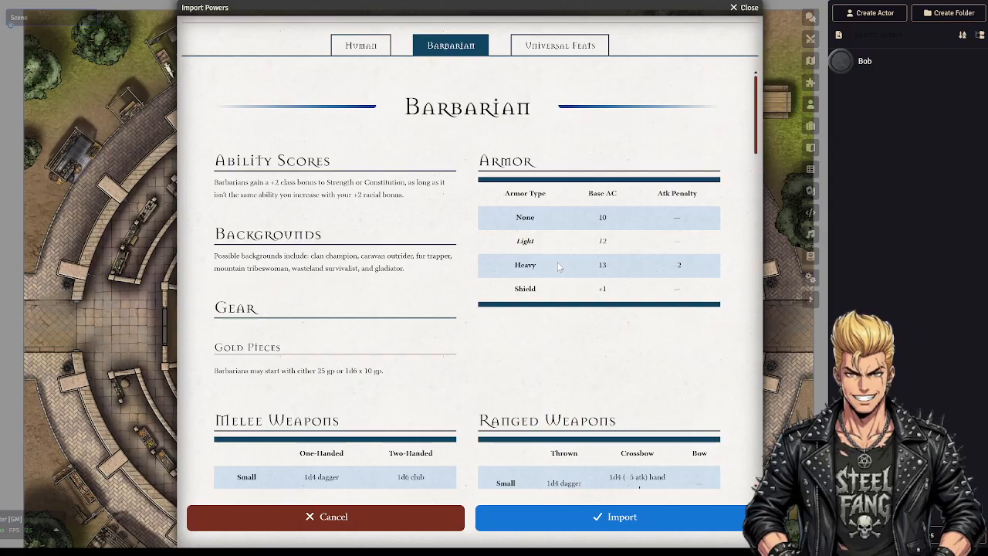
scroll(561, 257, down, 5)
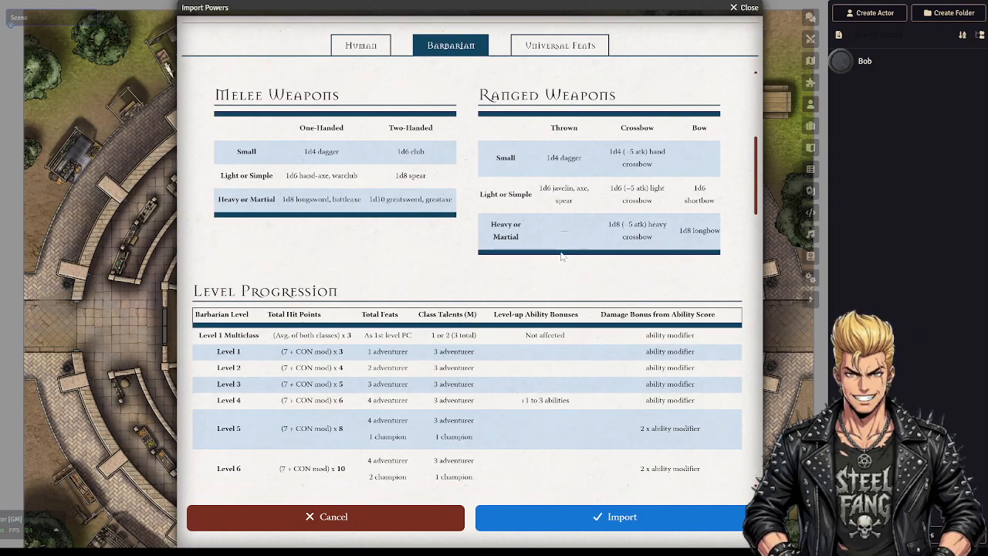
scroll(398, 321, up, 4)
scroll(406, 317, down, 9)
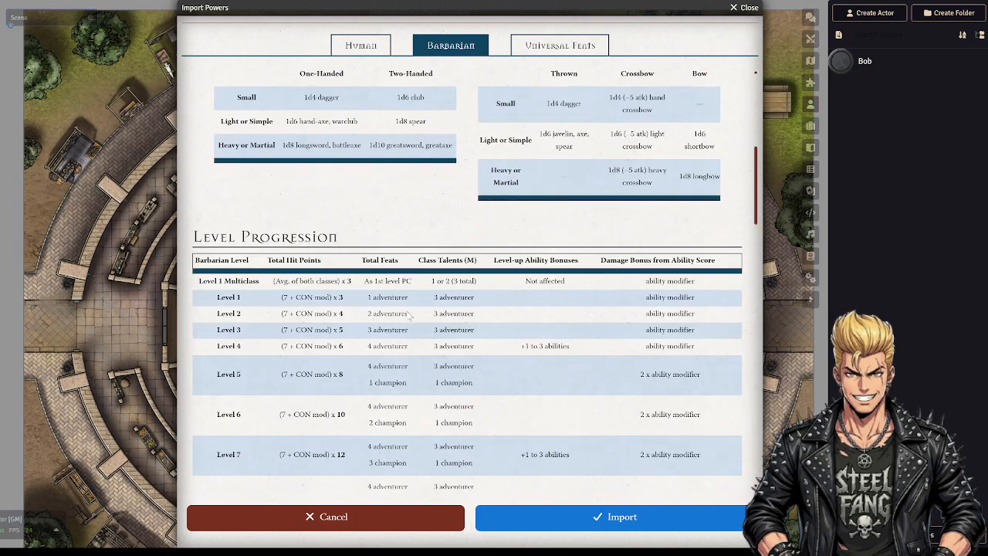
scroll(410, 315, down, 4)
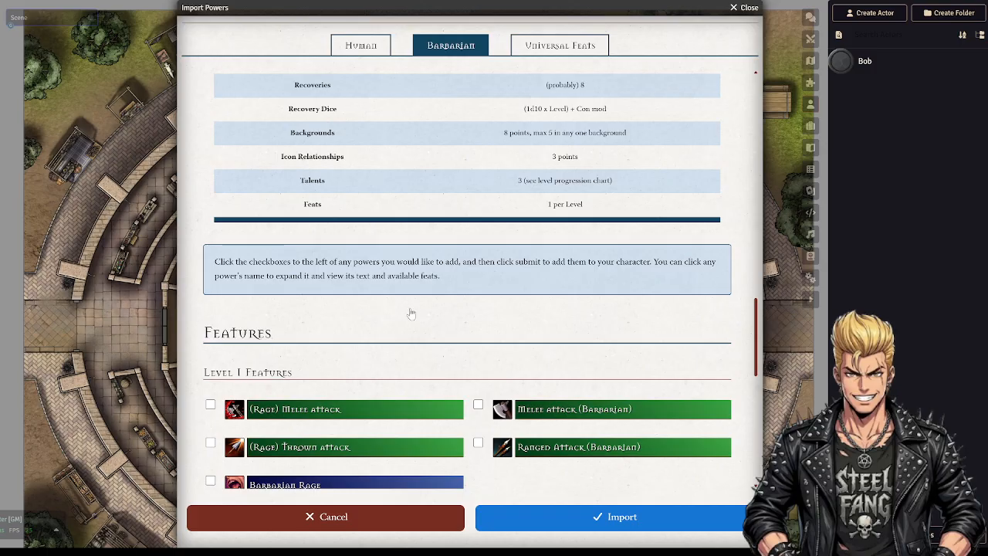
scroll(463, 306, down, 3)
scroll(460, 308, down, 5)
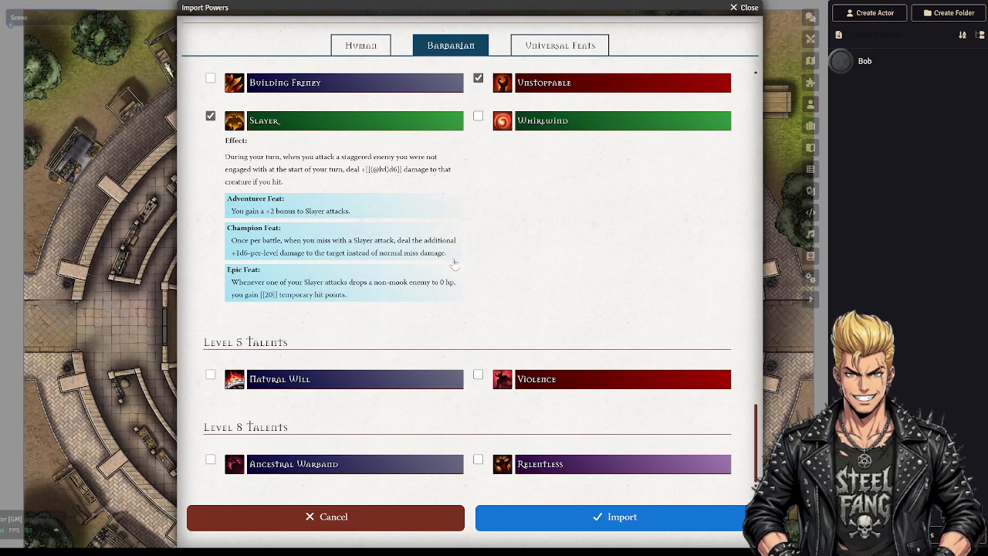
scroll(448, 278, up, 4)
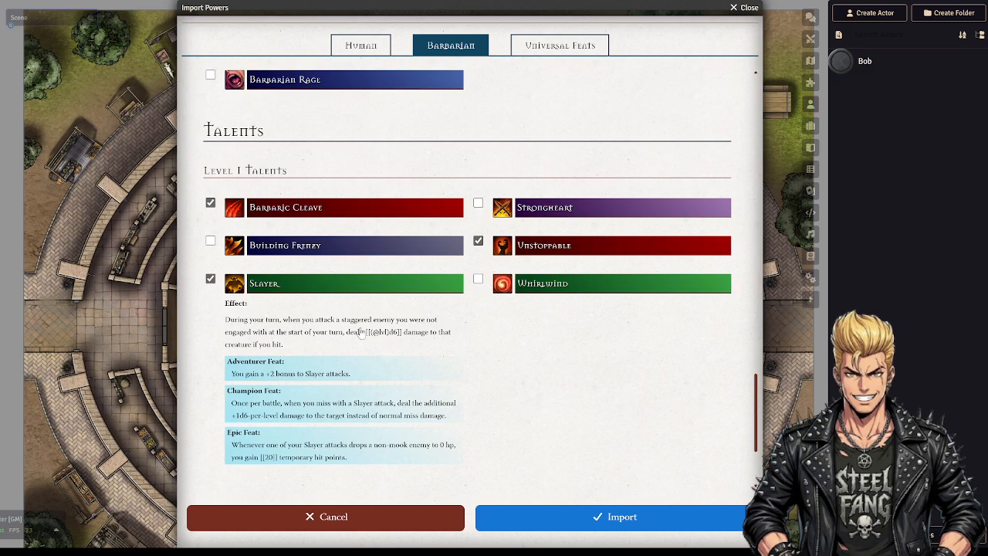
scroll(366, 309, down, 2)
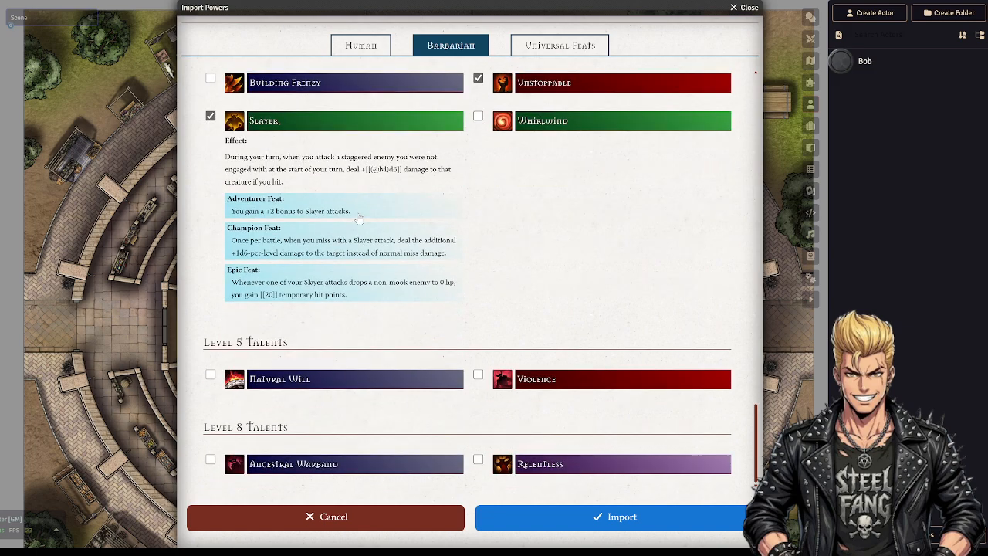
scroll(477, 411, up, 8)
scroll(476, 411, up, 5)
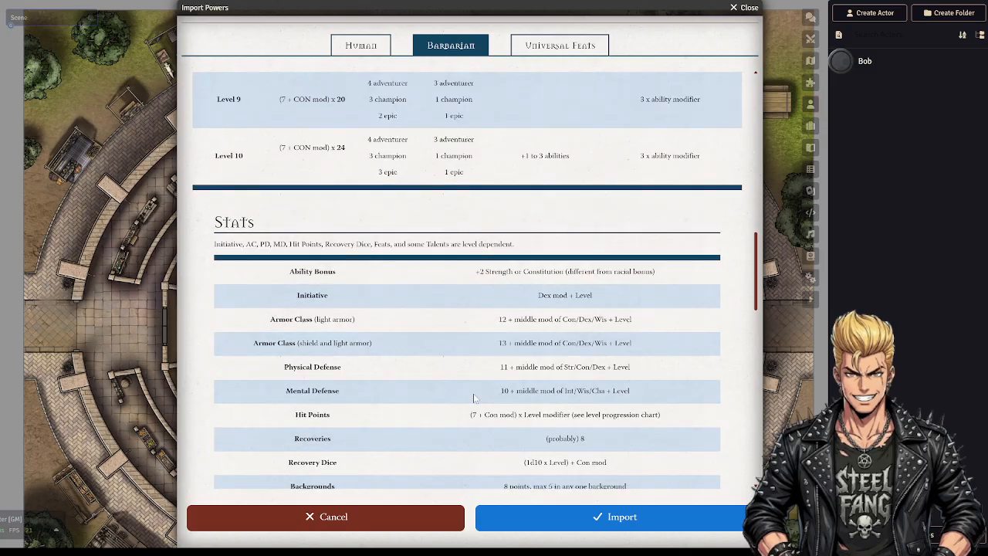
Import the selected talents into the character and expand the description of Barbaric Cleave on the sheet.
click(564, 522)
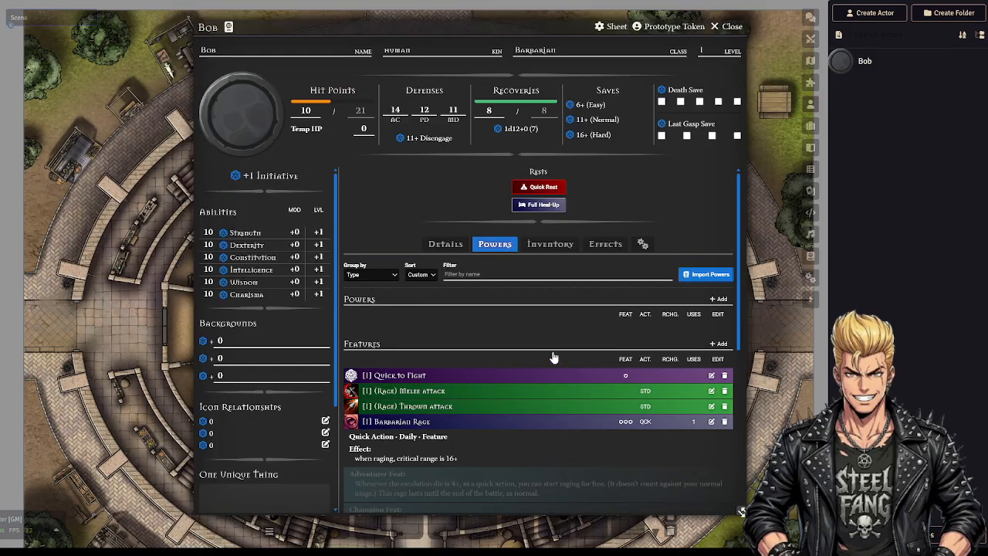
scroll(494, 351, down, 5)
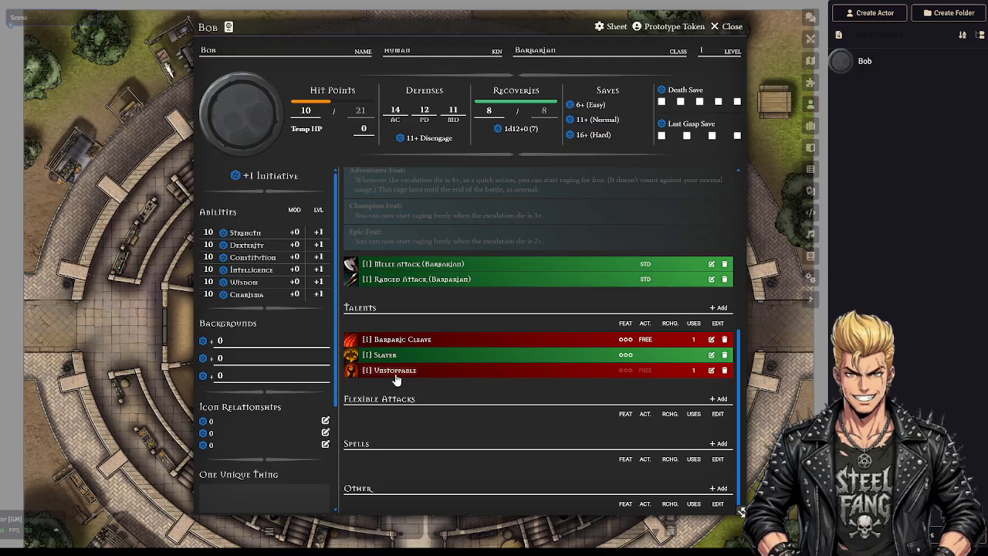
click(405, 341)
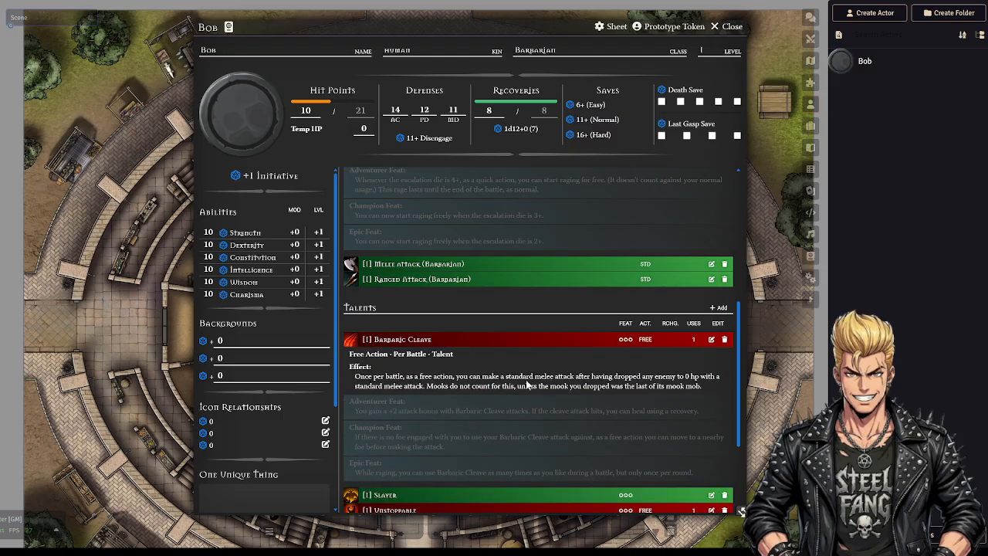
Use Barbaric Cleave from the character sheet and show its card in the chat log.
click(349, 341)
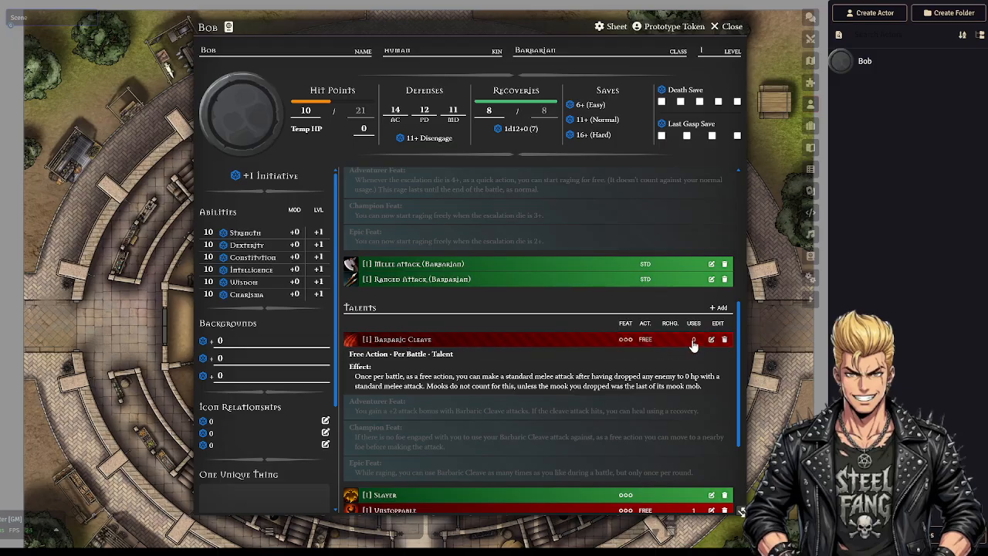
click(811, 17)
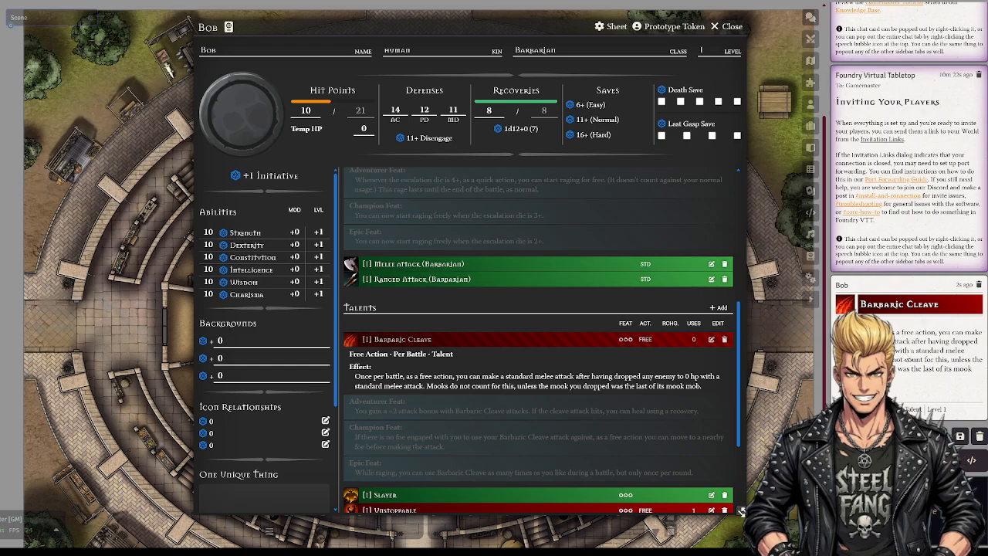
click(694, 341)
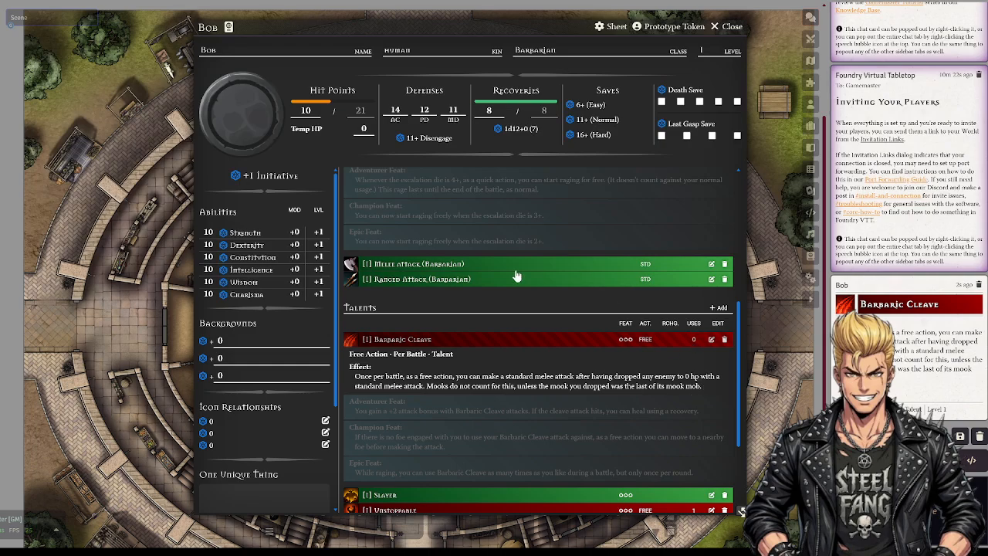
Restore Barbaric Cleave to 1 use, and set the character's Strength to 19 and Constitution to 17.
click(694, 342)
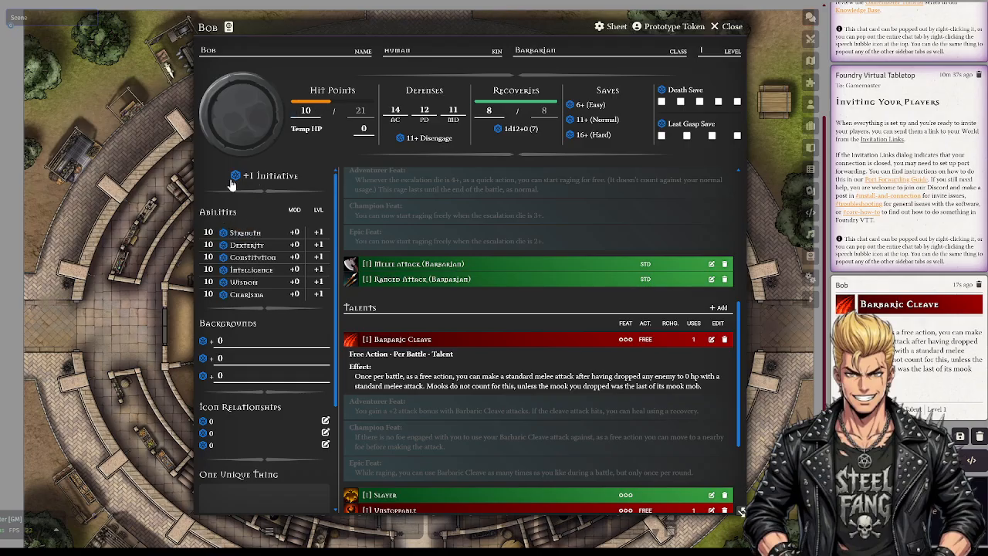
click(208, 232)
key(BackSpace)
click(288, 320)
click(234, 333)
Set the character's Wisdom to 14, Dexterity to 13 and Charisma to 12.
click(210, 282)
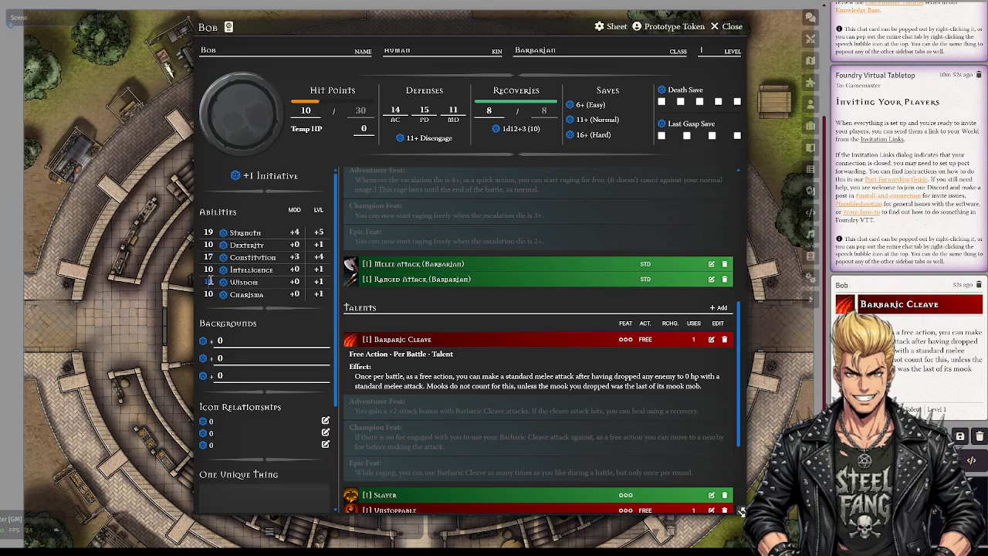
text(14)
key(Return)
click(208, 244)
text(13)
key(Return)
click(209, 294)
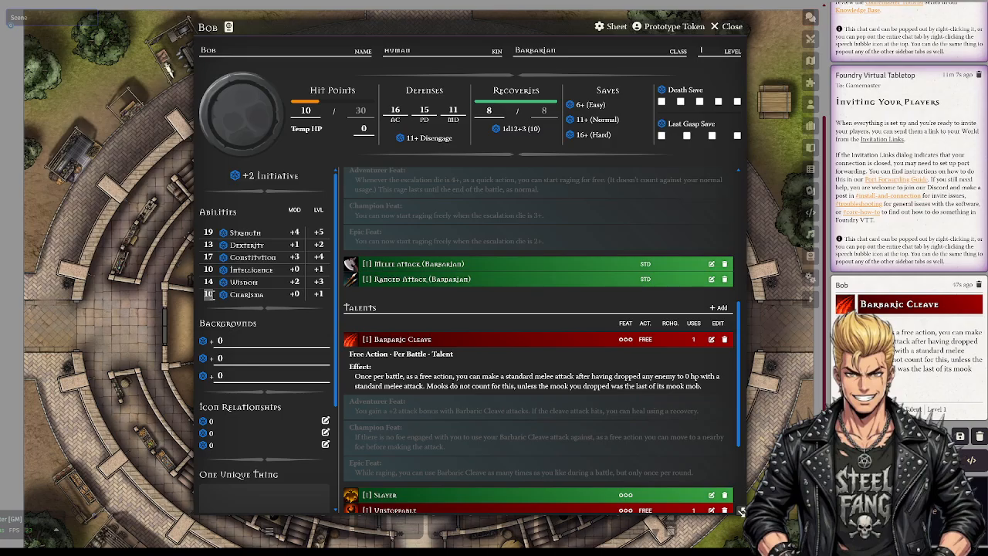
text(12)
key(Return)
Set the character's current hit points to 30.
scroll(517, 265, up, 2)
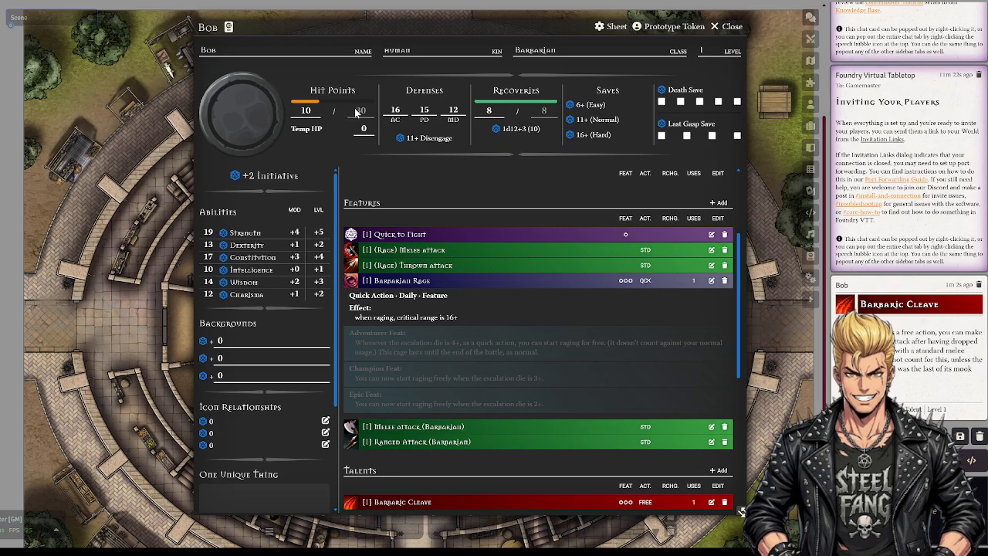
click(307, 111)
text(30)
key(Return)
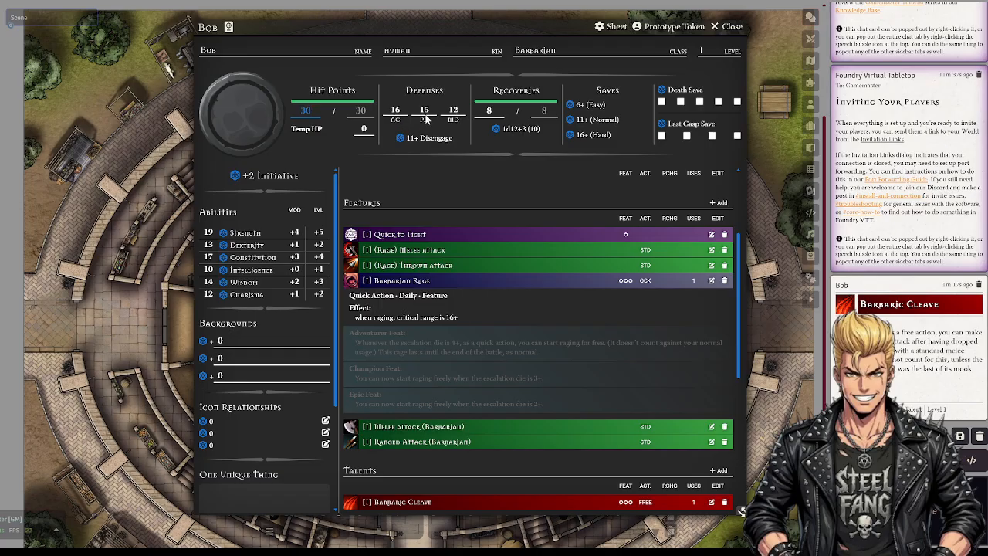
Enter "prince on the run" as the first background with a bonus of 2.
scroll(324, 201, down, 3)
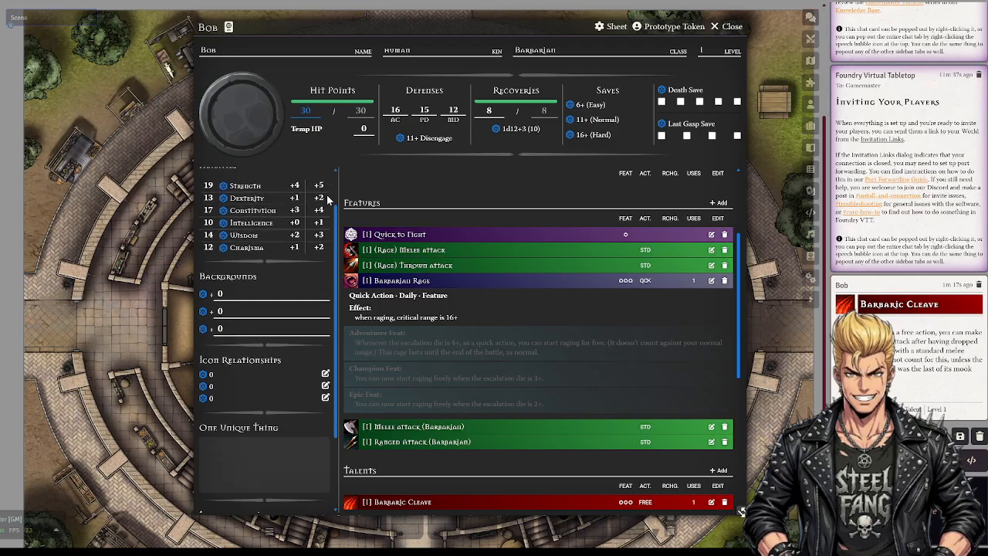
scroll(318, 255, up, 3)
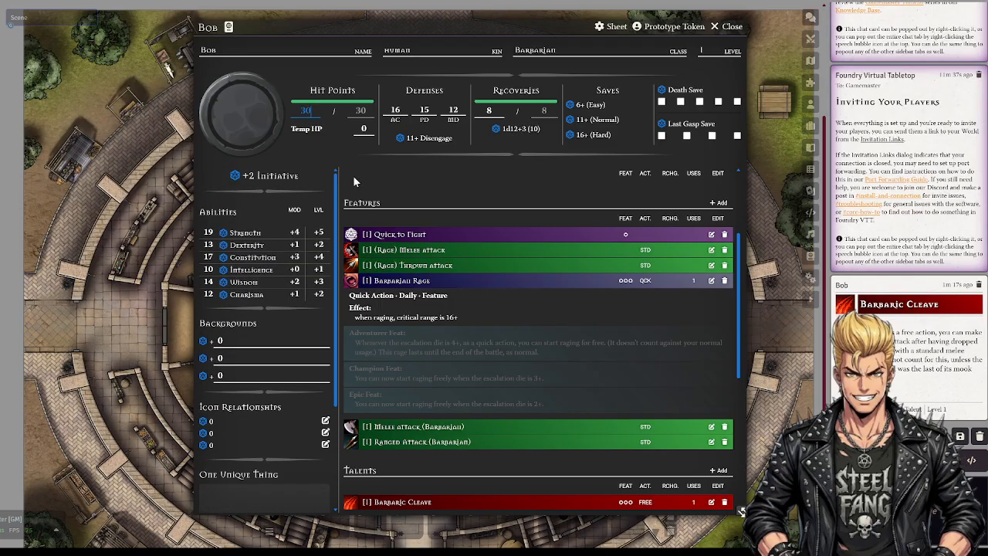
scroll(266, 300, down, 2)
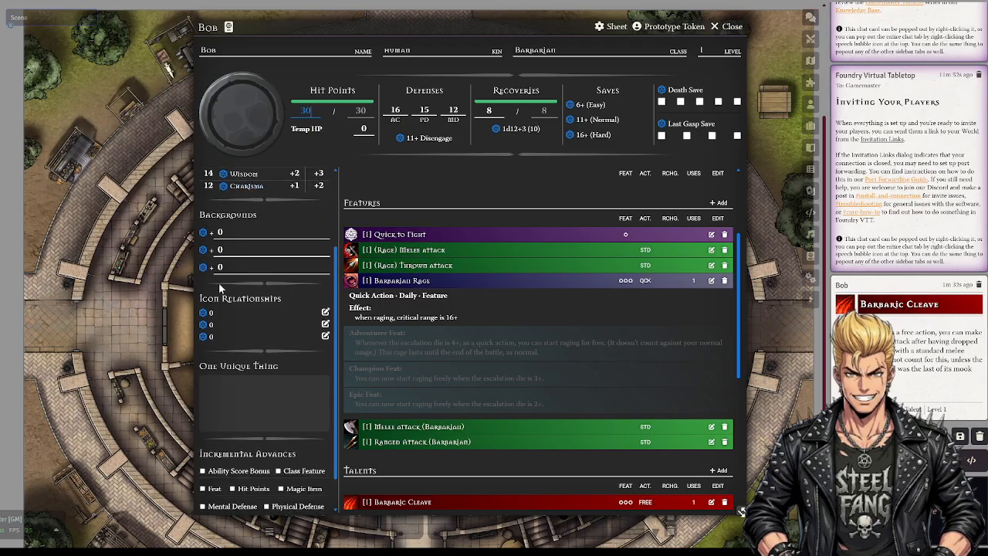
click(229, 230)
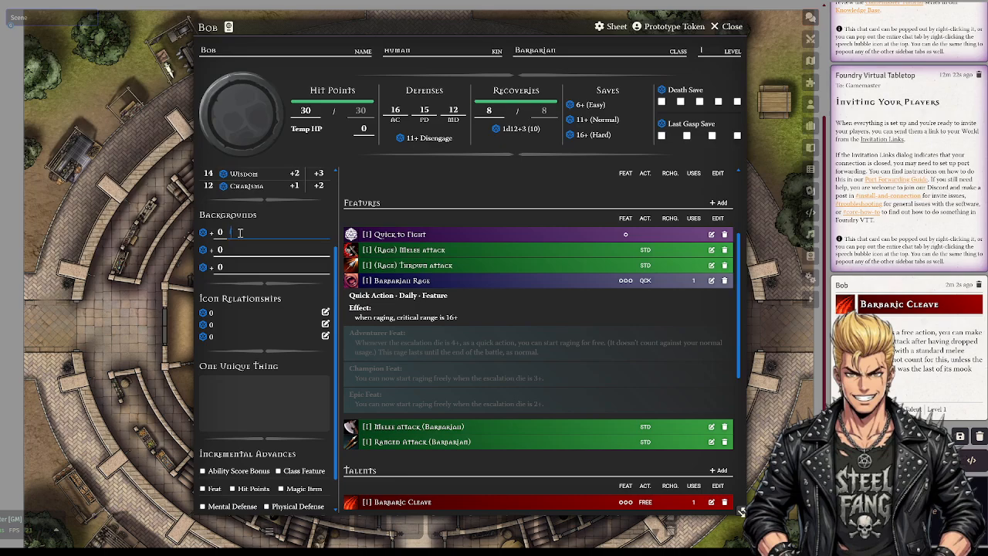
text(pos)
text(ce)
text( on the i)
text(un)
key(Return)
click(247, 233)
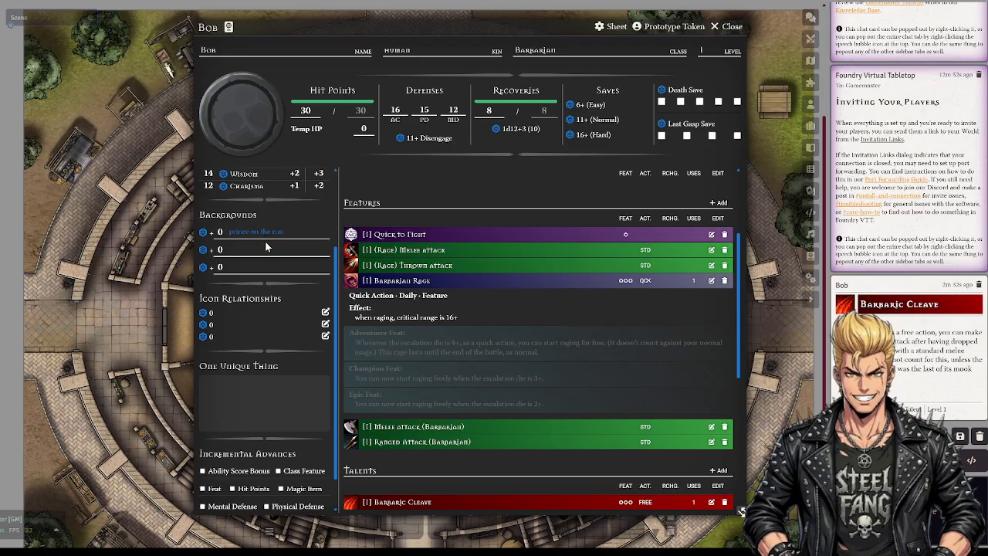
click(226, 249)
text(2)
click(250, 258)
Enter "corsair pirate" as the second background with a bonus of 3.
click(247, 249)
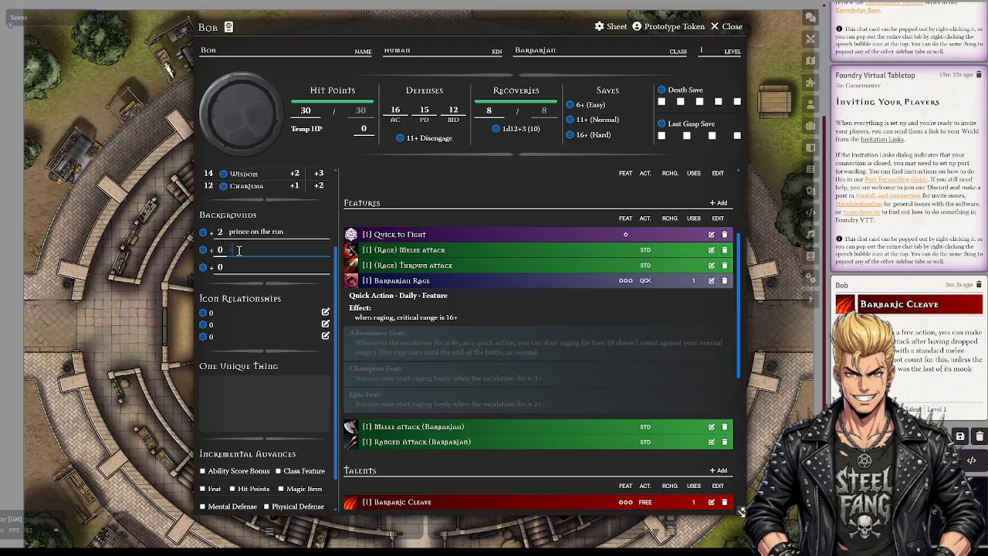
text(corsair p)
text(irat)
click(273, 283)
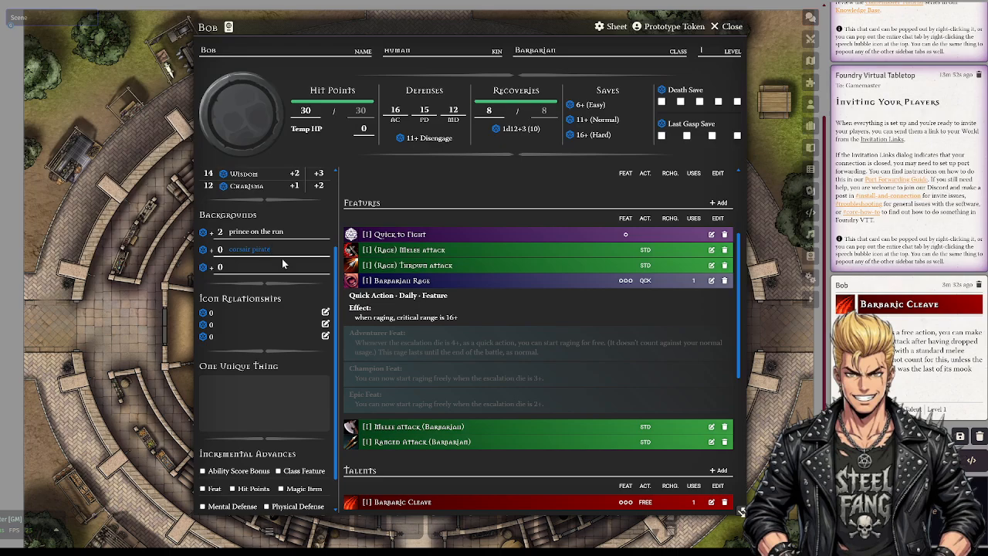
click(222, 252)
click(231, 263)
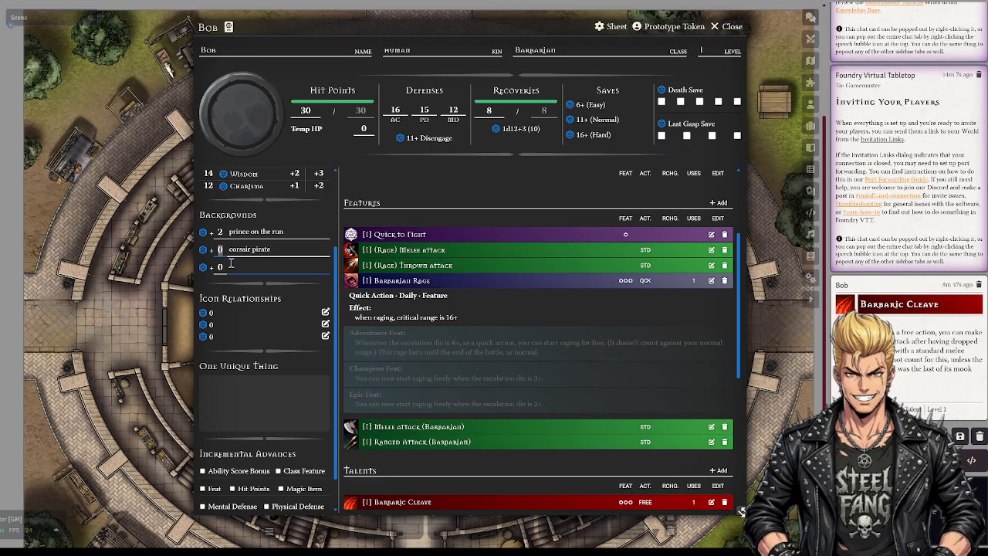
text(3)
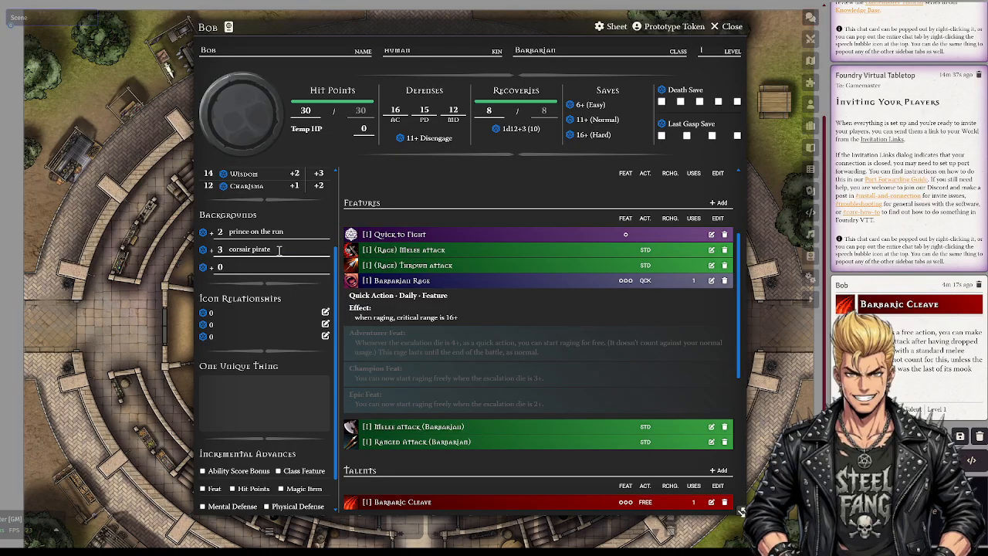
Append "(the firey maiden)" to the corsair pirate background.
click(279, 251)
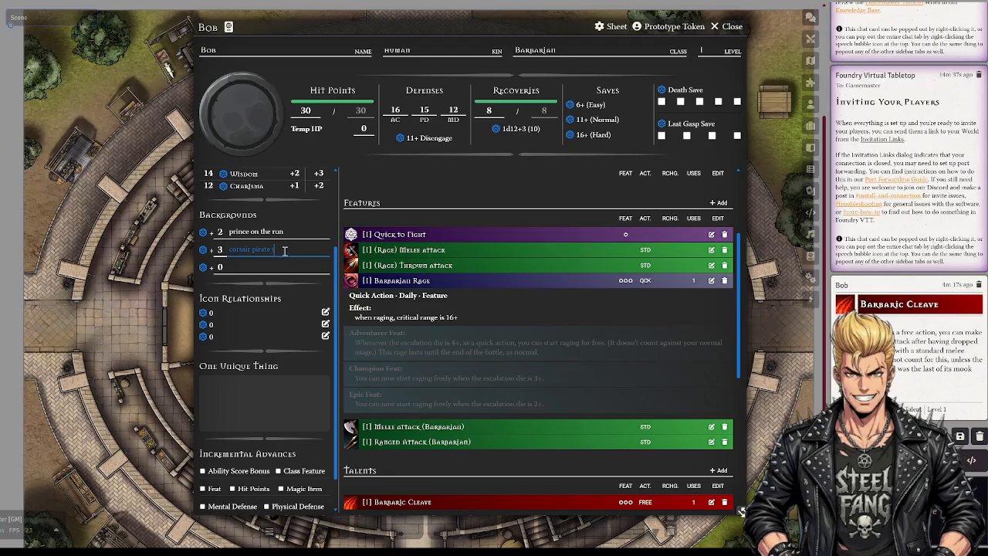
text((the)
text( grey)
text( ma)
text(iden)
text())
Enter "breaker of slaver chains" as the third background with a bonus of 3.
click(243, 268)
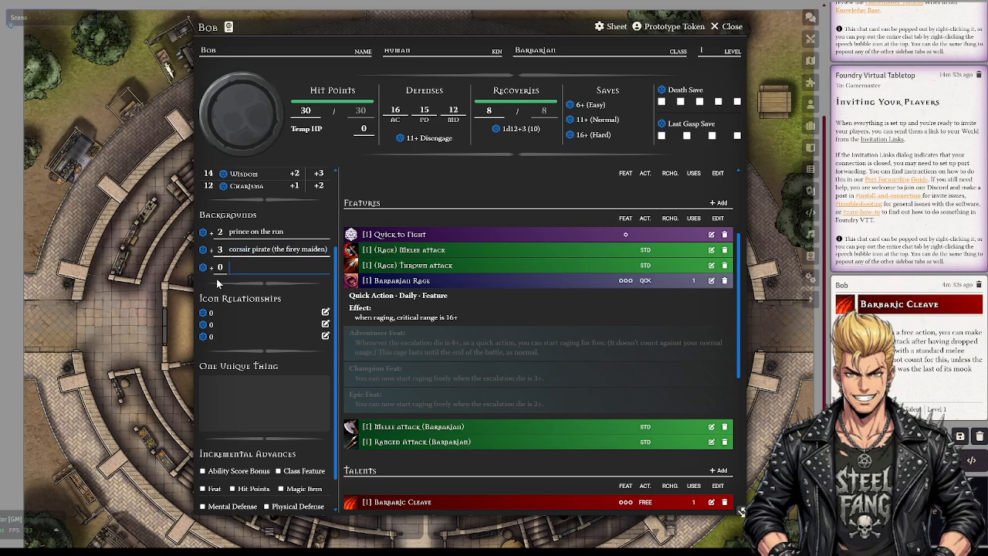
click(223, 269)
key(Tab)
click(232, 274)
text(f)
key(BackSpace)
text(break)
text(er)
text( of t)
text(lav)
text(er)
text( chains)
click(221, 266)
text(3)
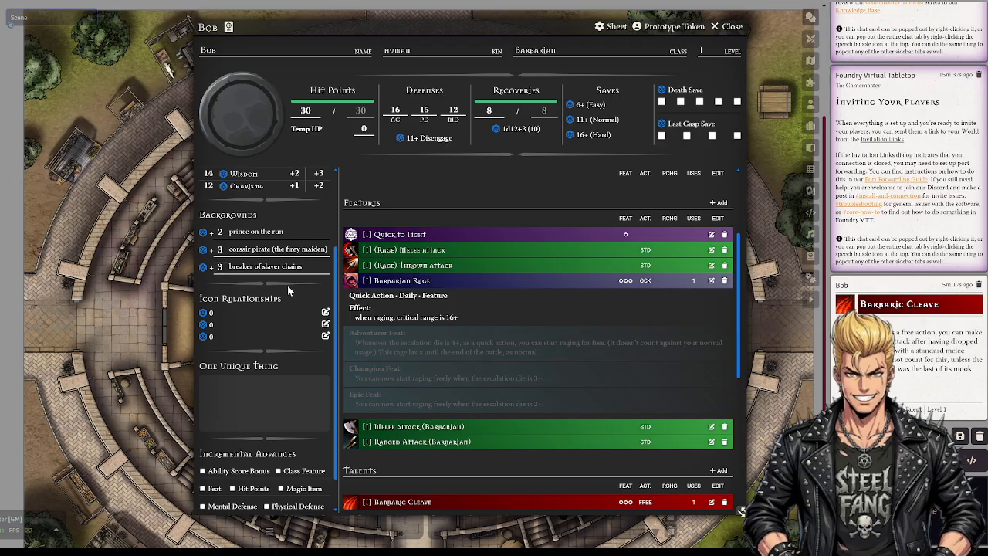
click(239, 267)
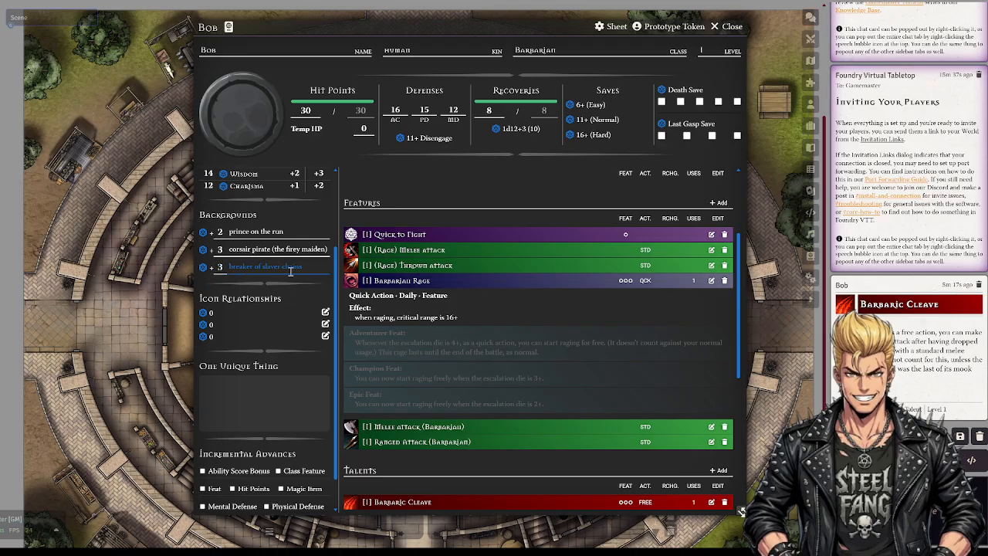
click(281, 249)
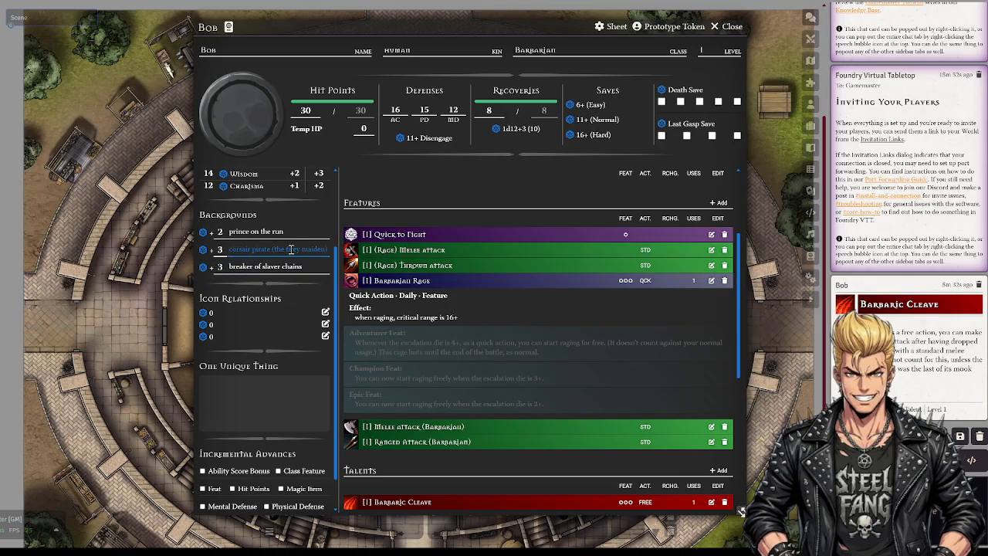
click(226, 267)
click(247, 284)
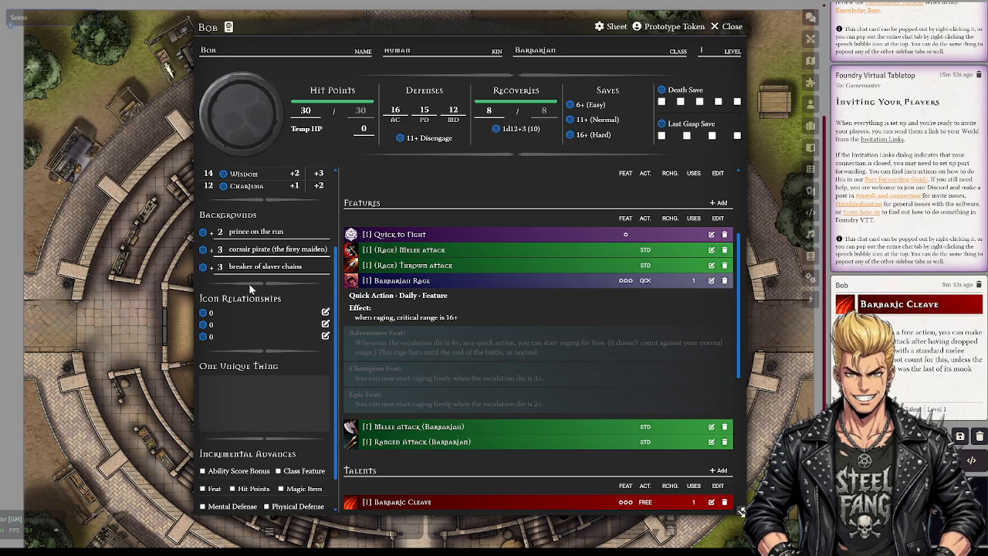
Define the first icon relationship as Negative with a value of 1 toward "empire".
scroll(262, 283, down, 1)
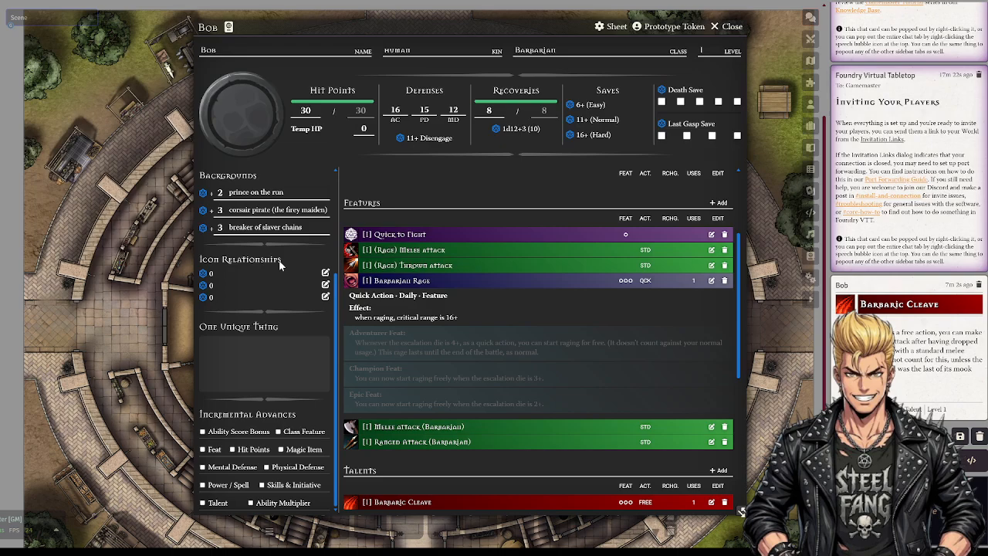
click(325, 272)
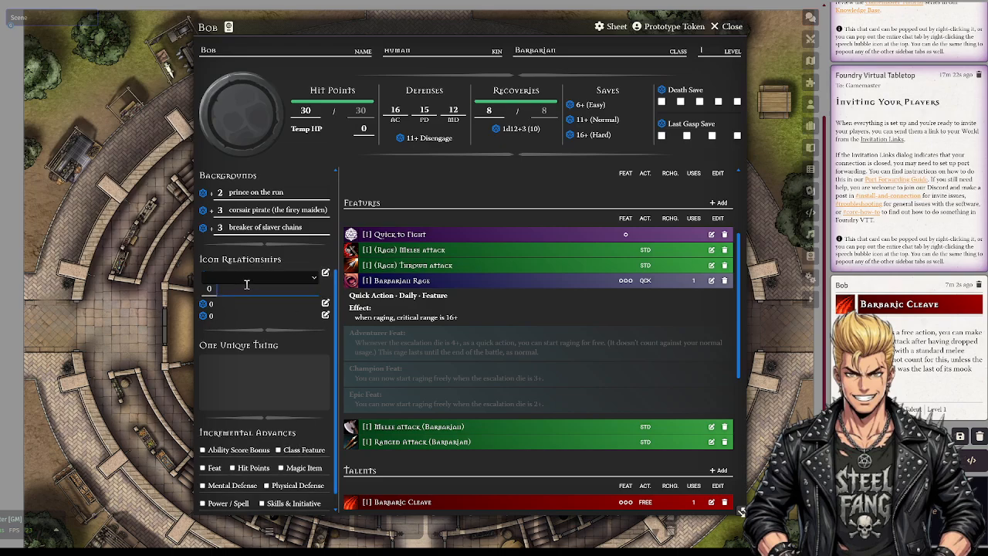
click(244, 279)
click(242, 302)
click(241, 290)
text(empire)
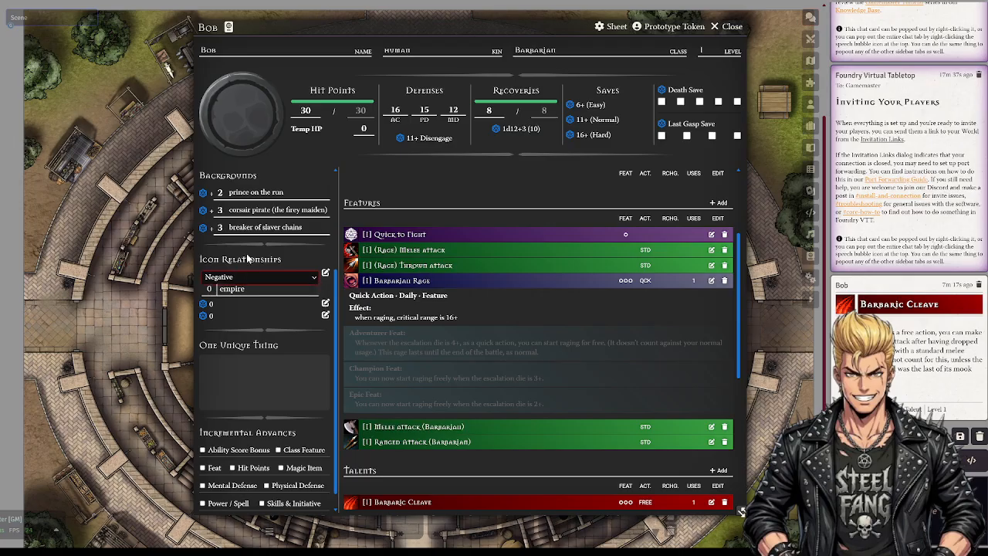
click(215, 288)
key(BackSpace)
text(1)
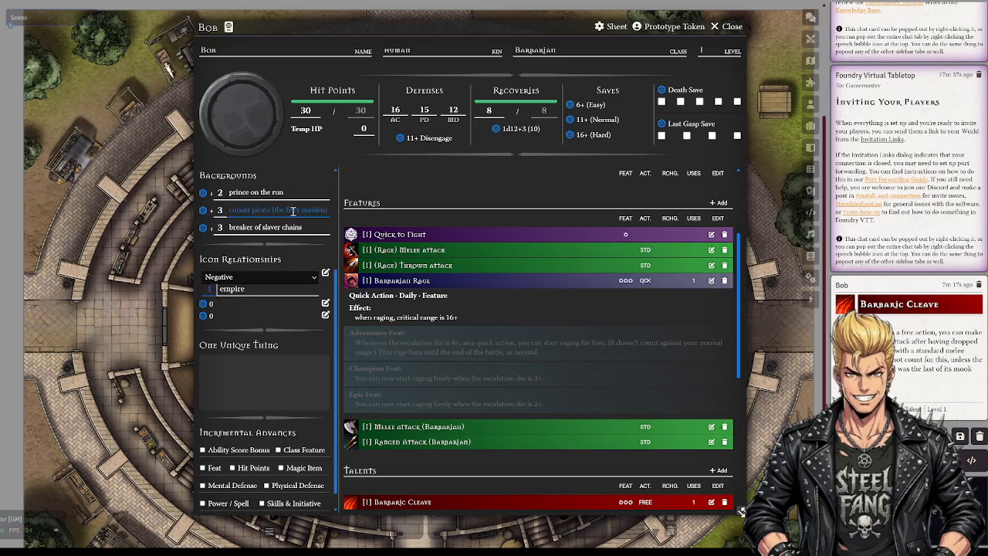
click(325, 275)
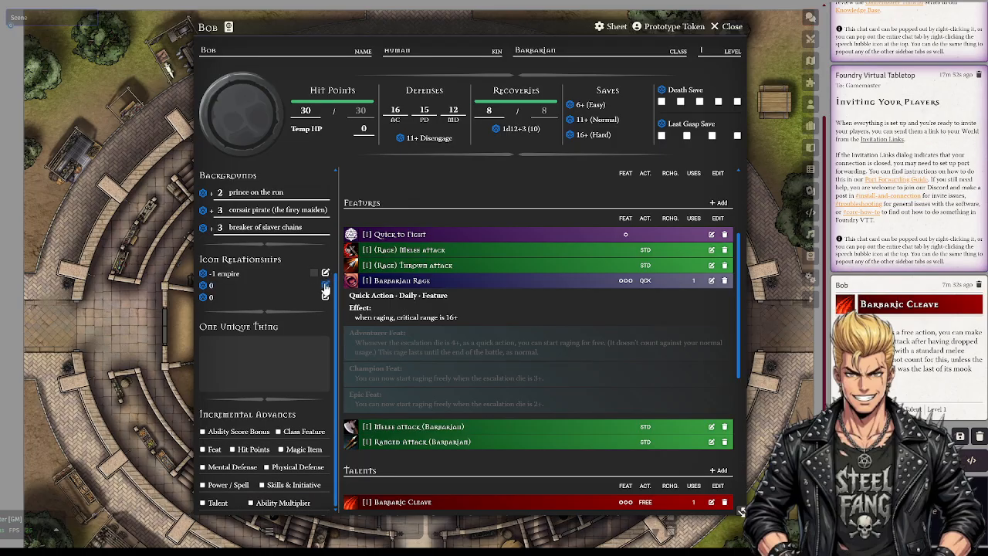
Define the second icon relationship as Positive with a value of 2 toward "pirate queen", and roll dice for all icons.
click(325, 285)
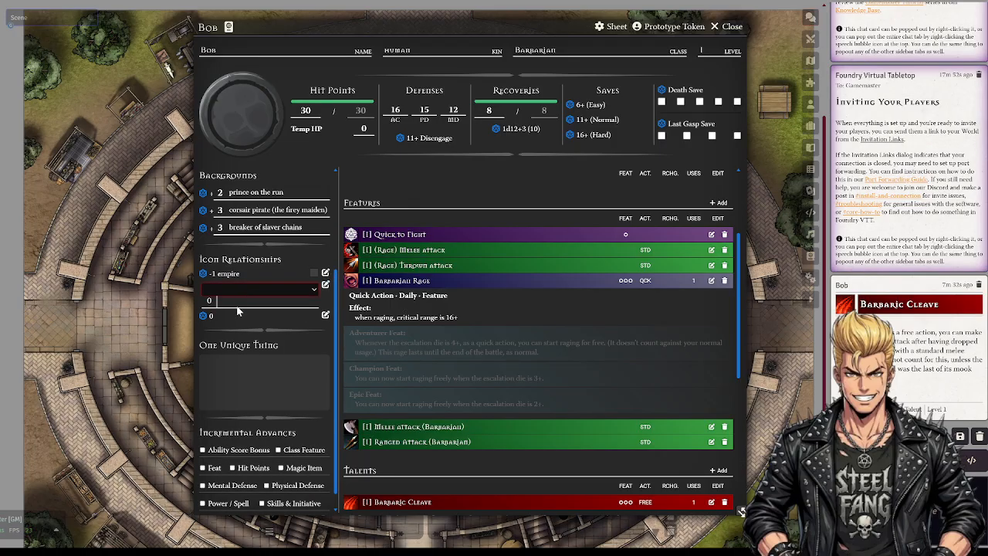
click(236, 302)
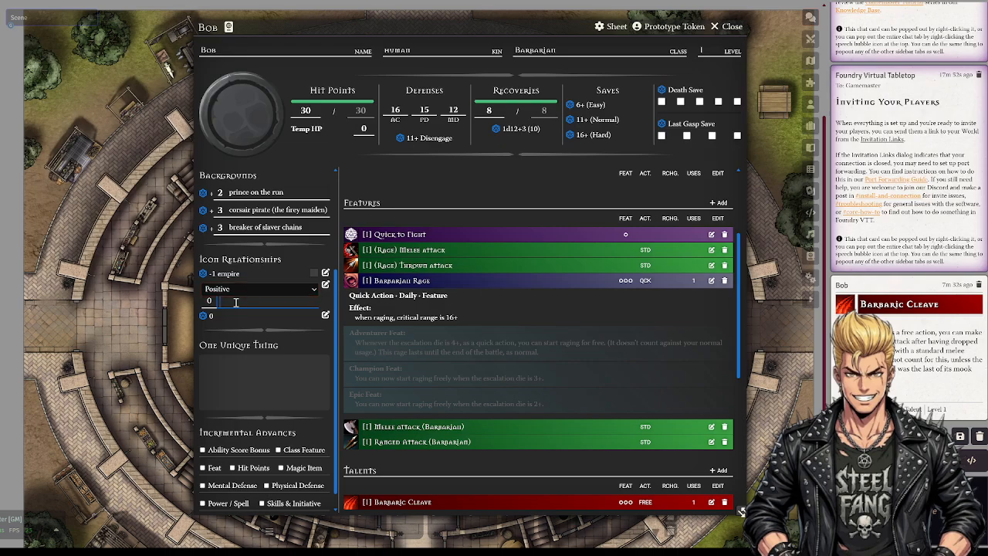
text(pirate queen)
click(208, 301)
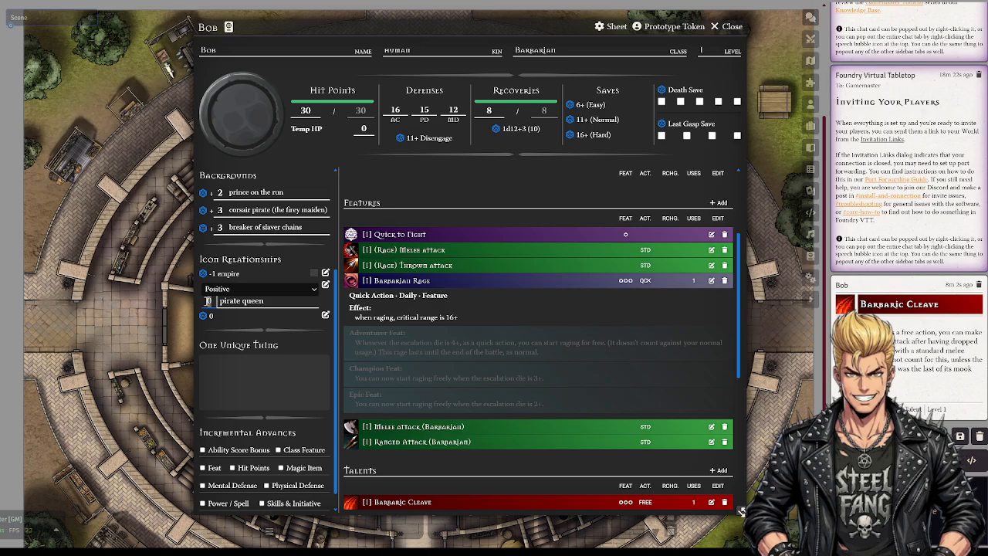
text(2)
click(325, 286)
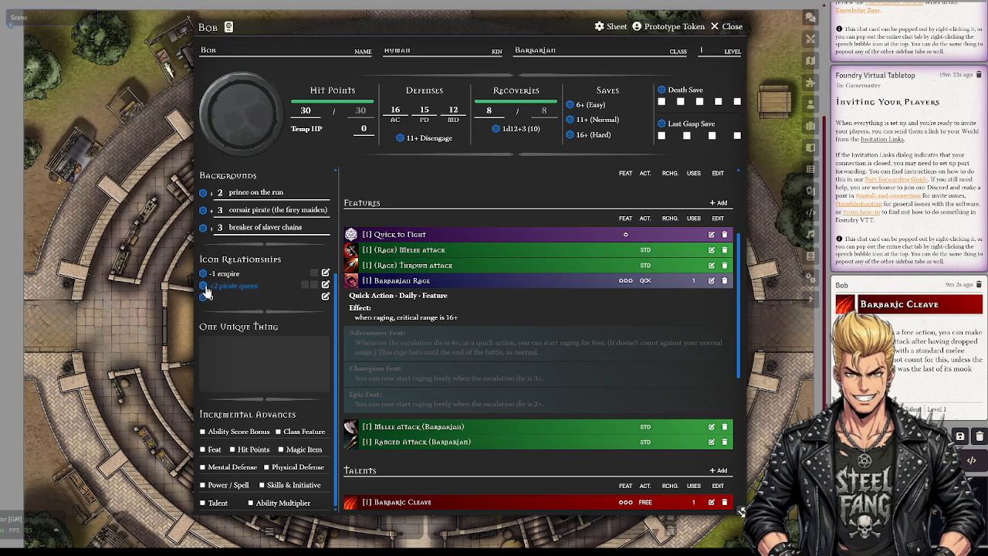
click(203, 287)
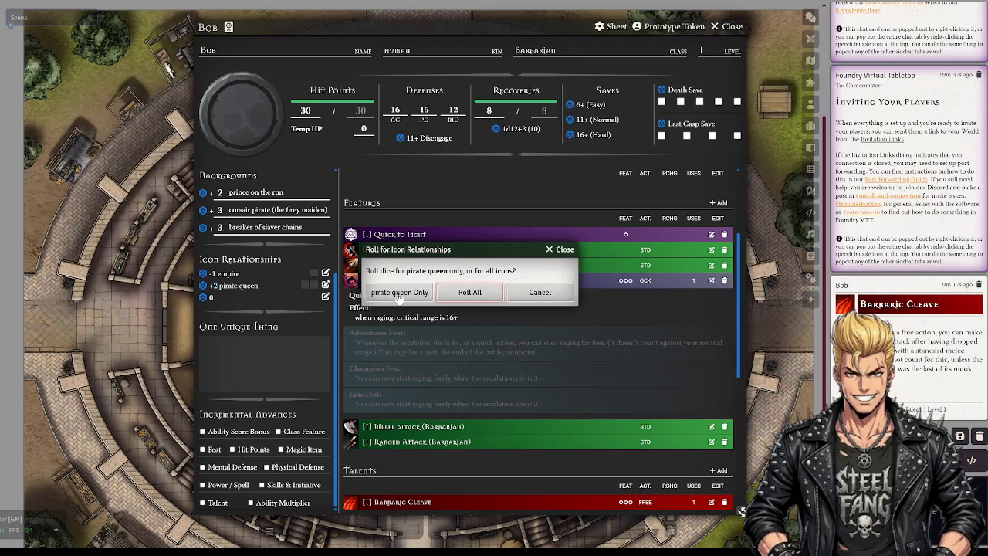
click(463, 293)
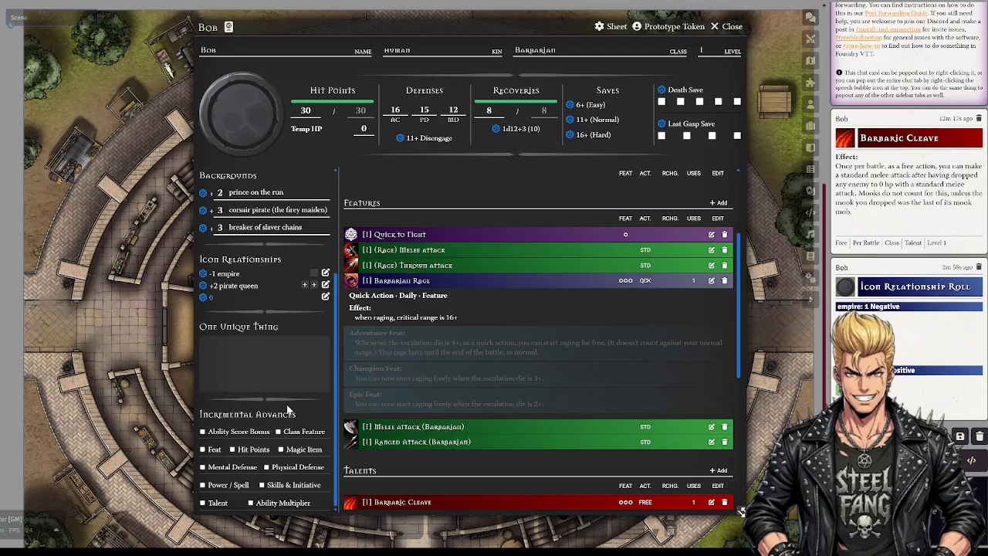
Write "long lost son of the pirate queen and the emperor" as the One Unique Thing and save it.
mouse_move(273, 349)
click(322, 347)
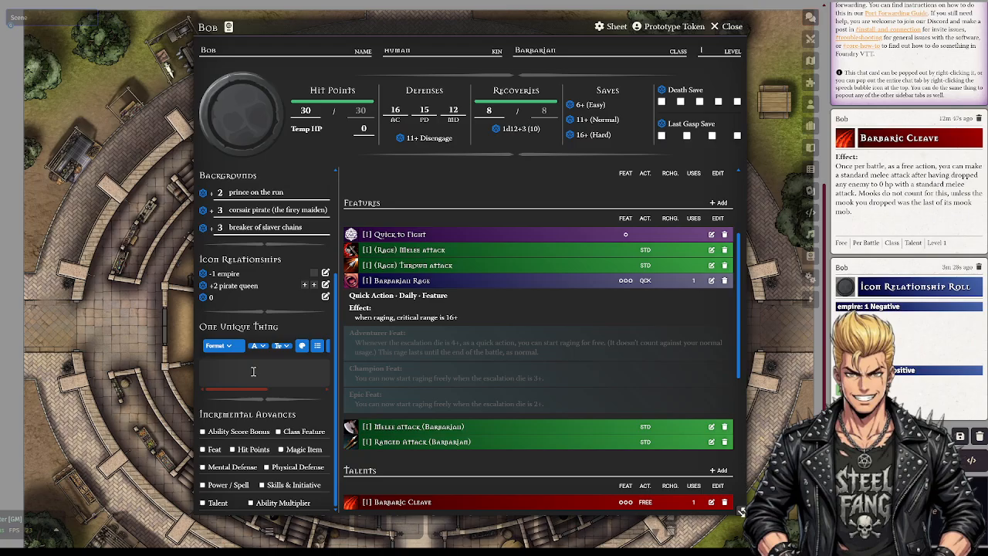
text(long)
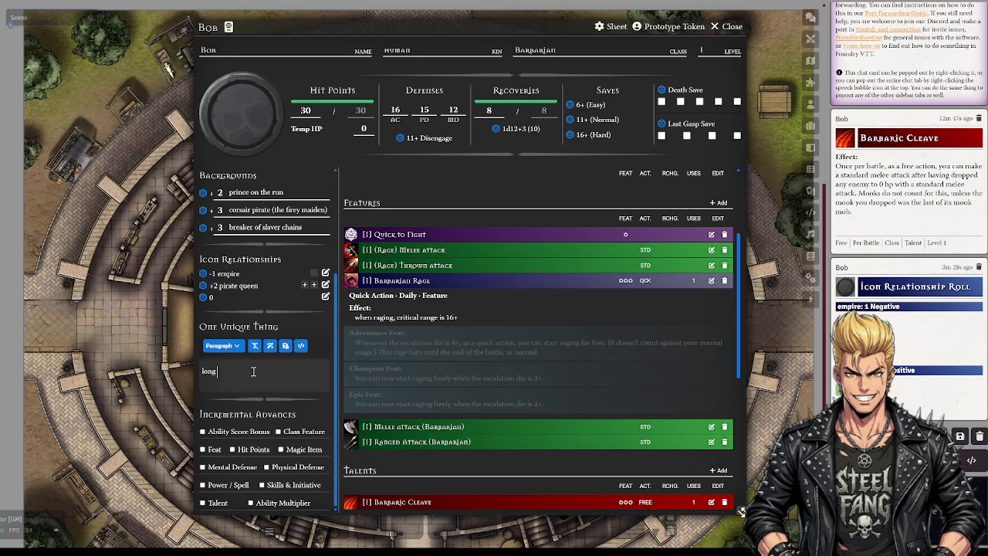
text( lost son of the pirate queen and the empe)
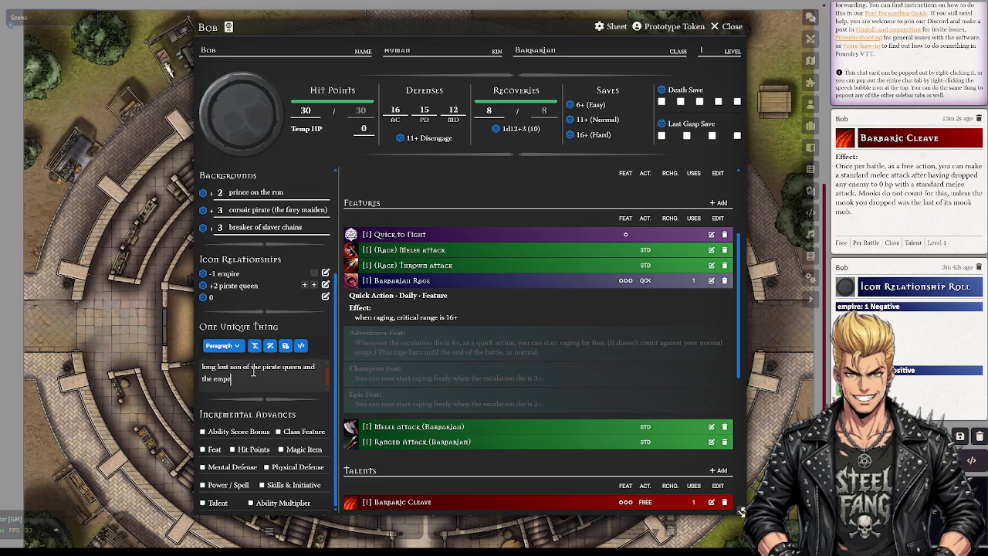
text(ror)
click(285, 345)
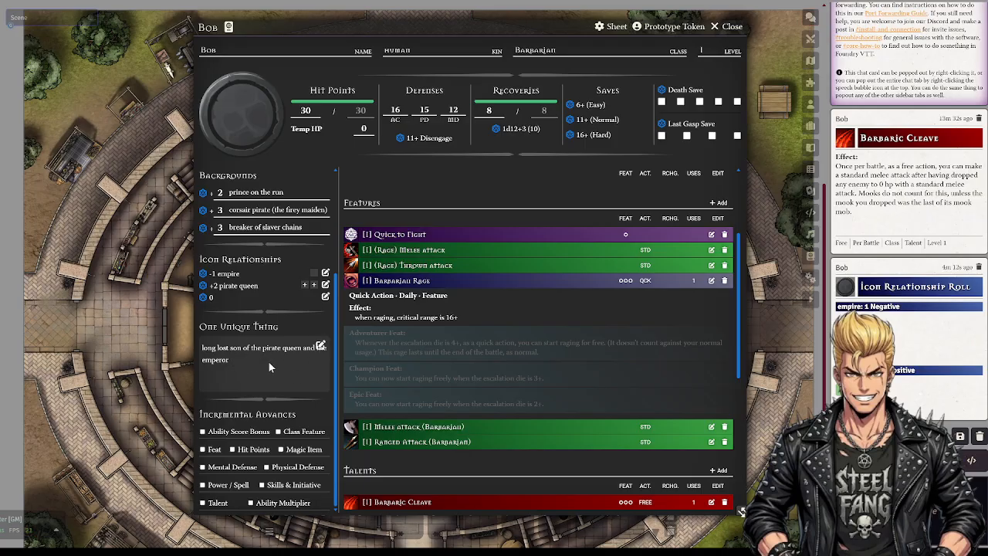
scroll(268, 361, up, 2)
scroll(268, 360, down, 2)
scroll(268, 361, up, 4)
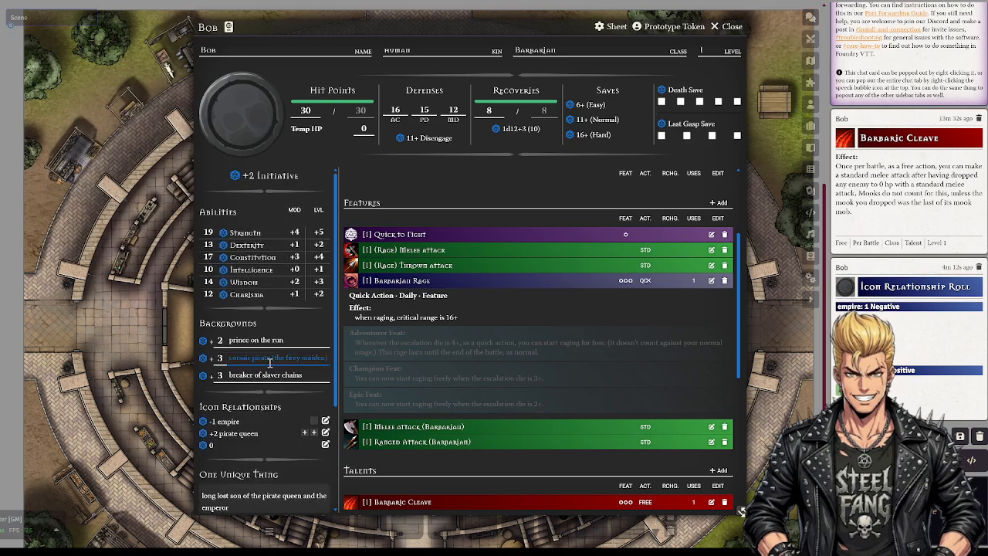
scroll(269, 362, down, 4)
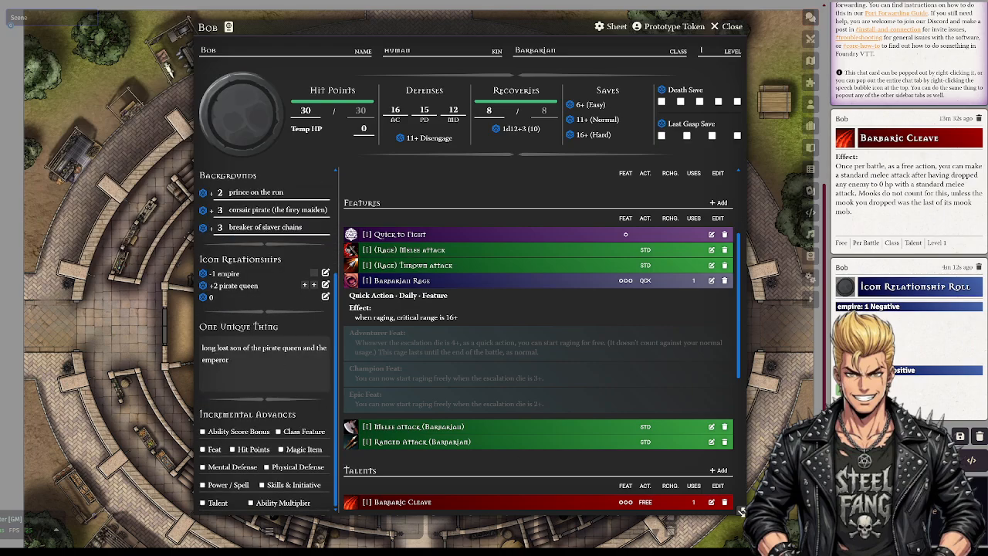